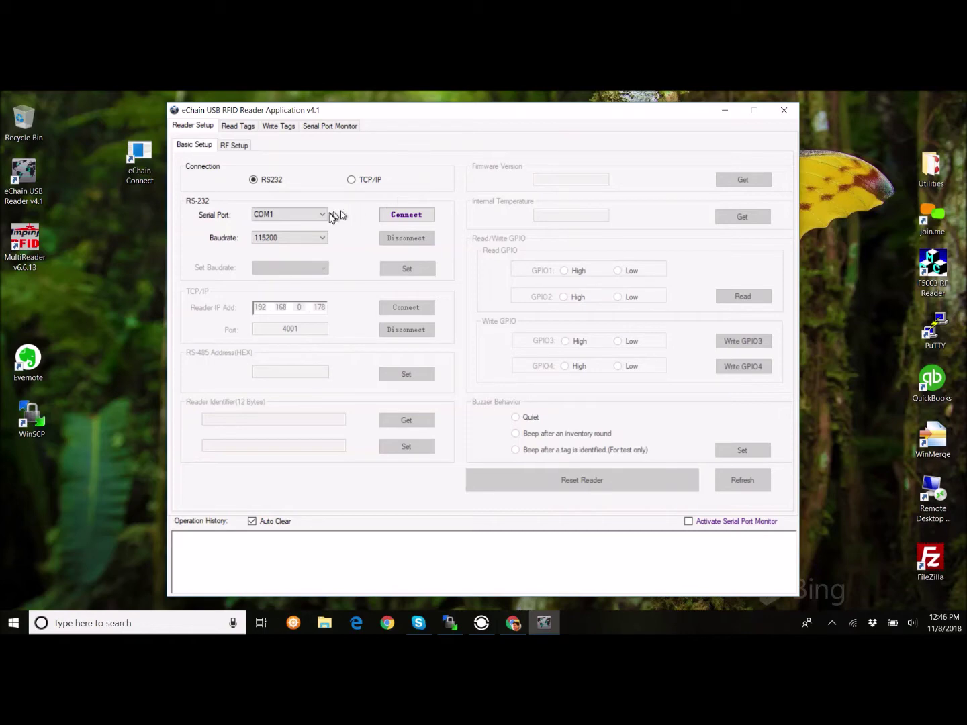
Step: Select COM3 as the serial port and connect to the reader at 115200 baud
{"action": "left_click", "coordinate": [323, 215]}
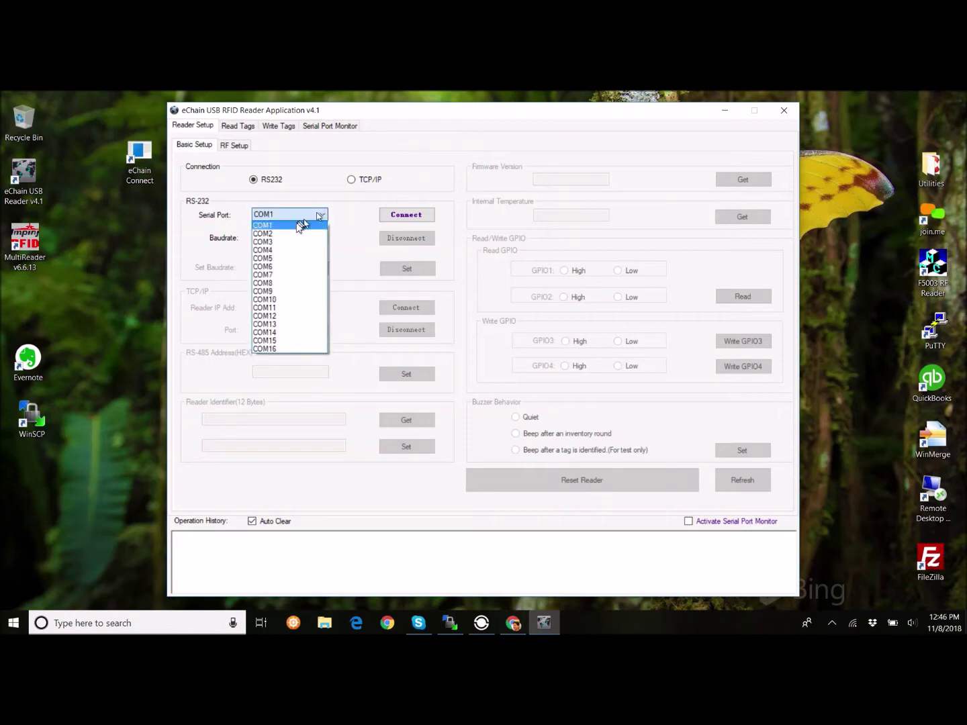
{"action": "left_click", "coordinate": [282, 243]}
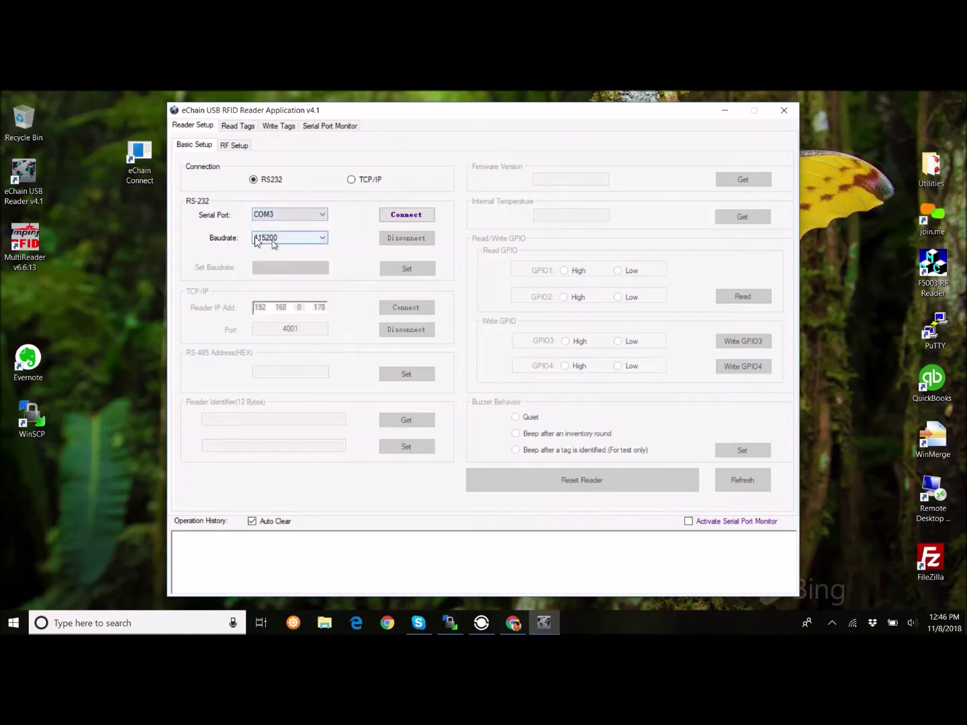
{"action": "left_click", "coordinate": [416, 214]}
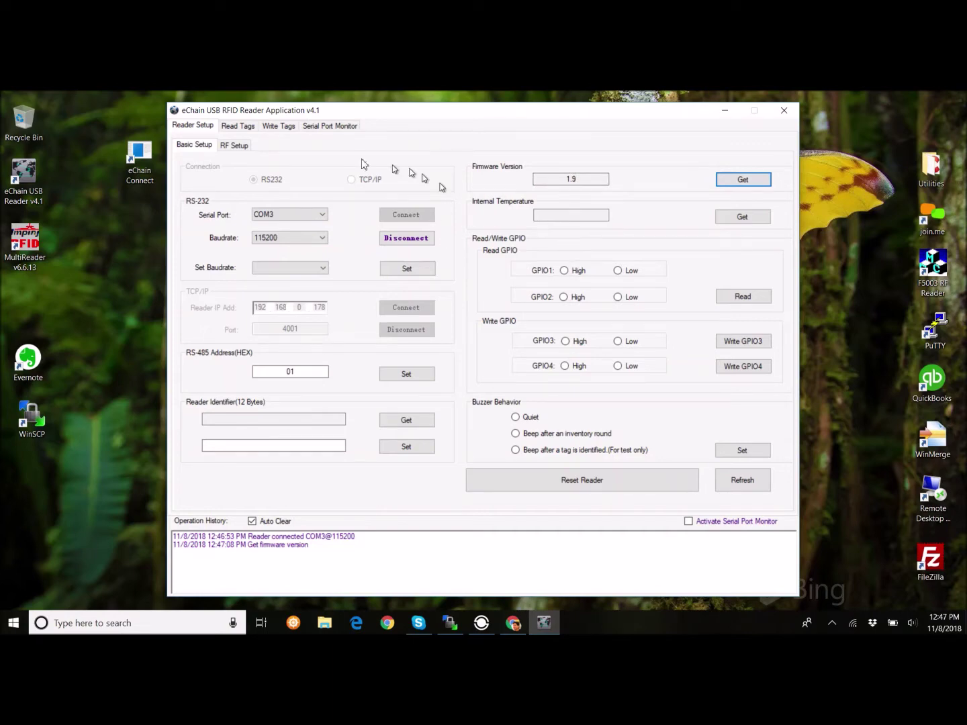
Step: Run a real-time inventory on antenna 1, stopping once two tags read 152 and 69 times
{"action": "left_click", "coordinate": [237, 126]}
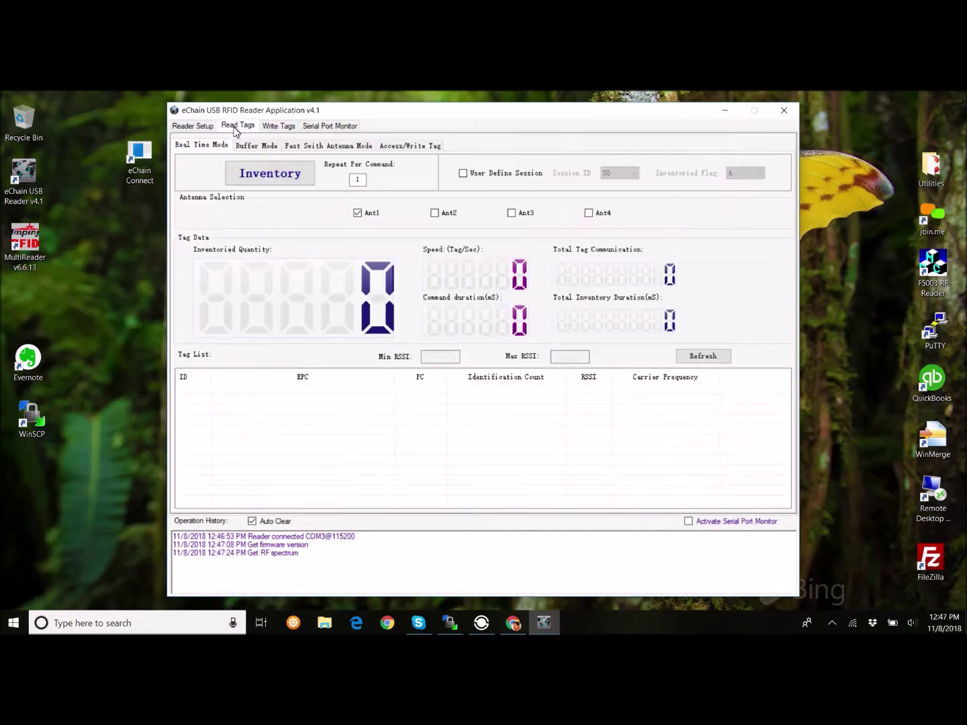
{"action": "left_click", "coordinate": [275, 172]}
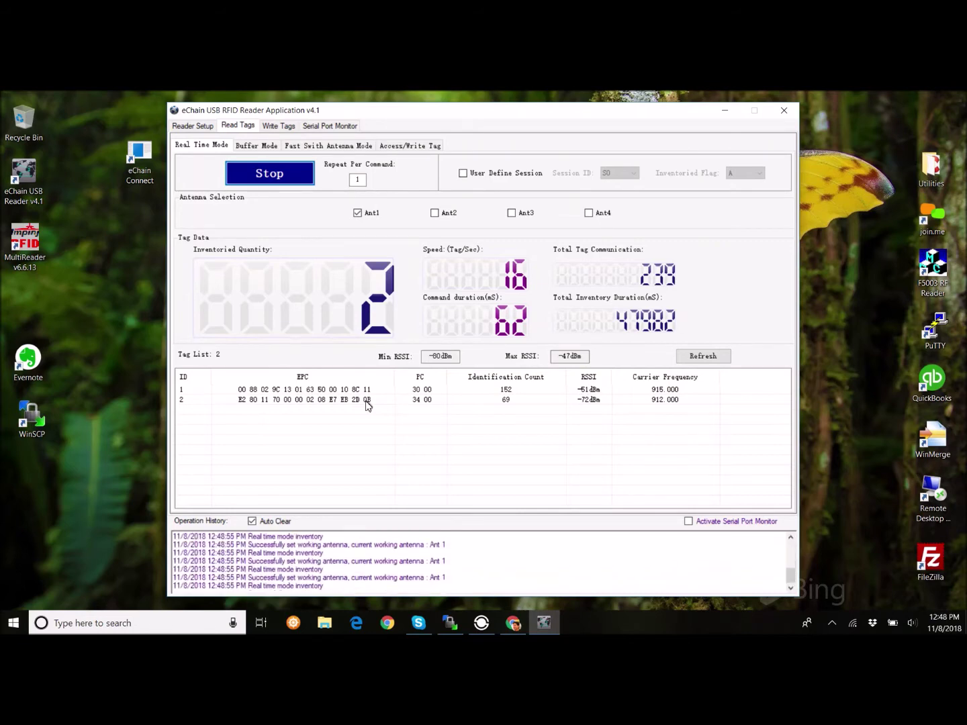
{"action": "left_click", "coordinate": [293, 178]}
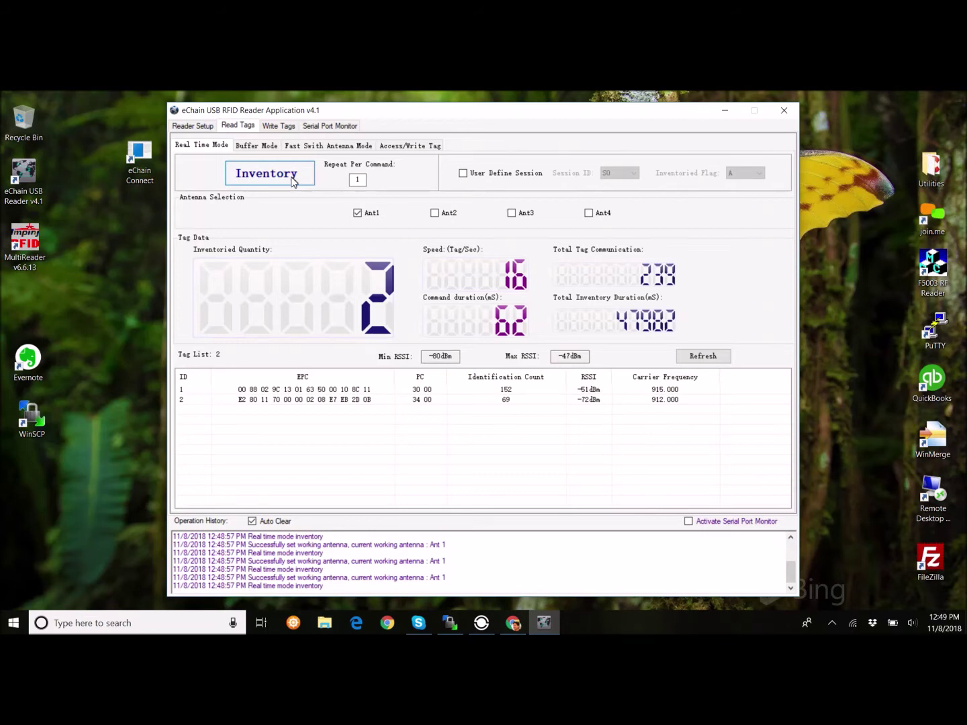
Step: Disconnect the reader from Reader Setup and close the reader application
{"action": "left_click", "coordinate": [192, 126]}
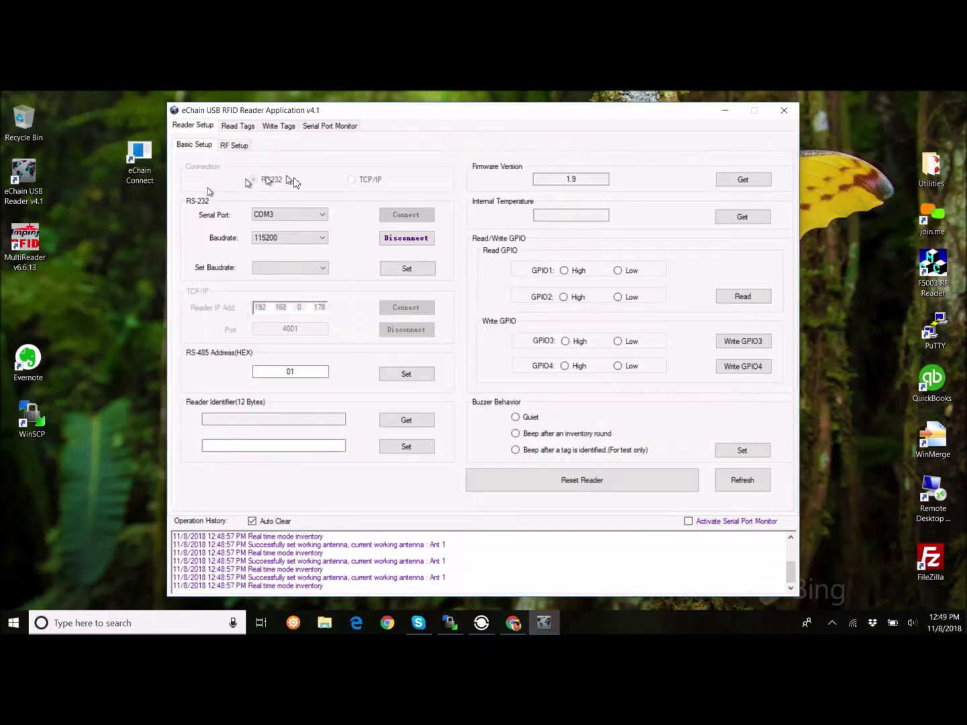
{"action": "left_click", "coordinate": [418, 240]}
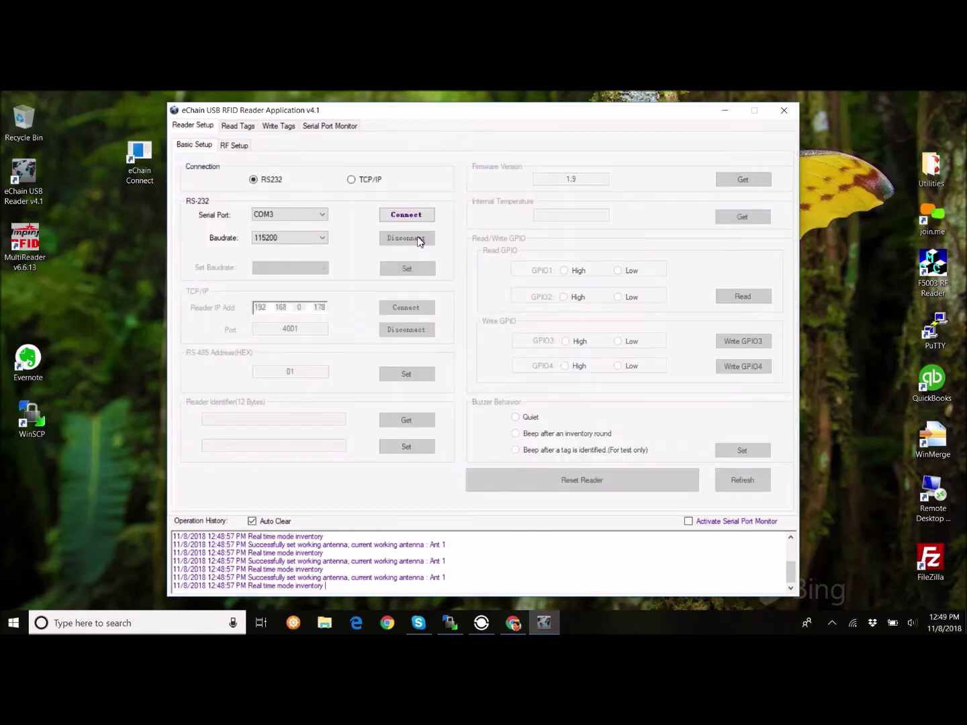
{"action": "left_click", "coordinate": [784, 111]}
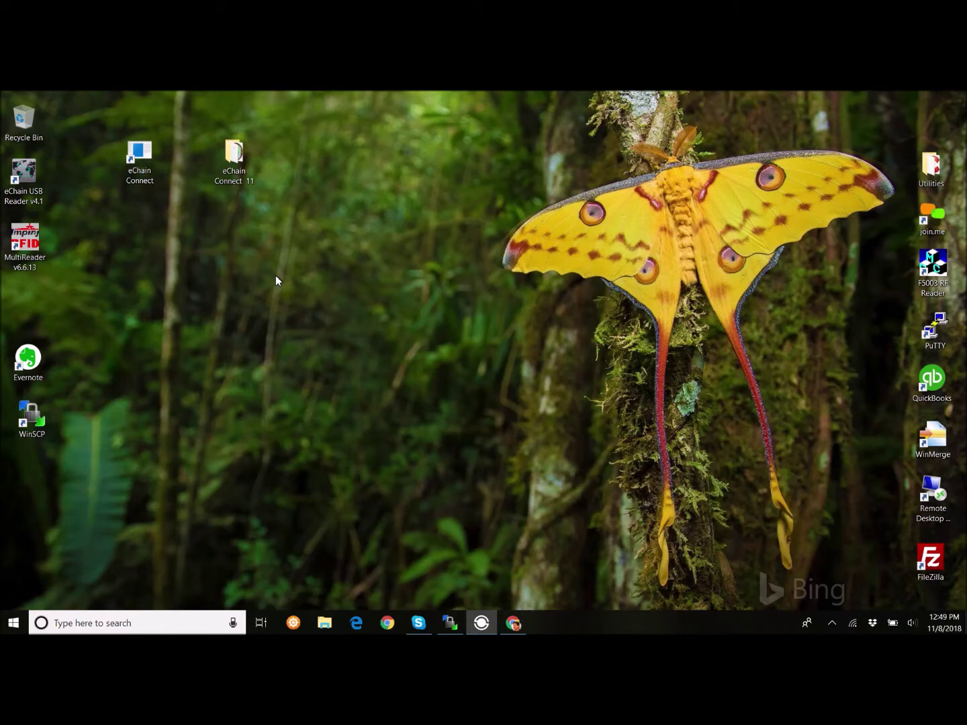
{"action": "double_click", "coordinate": [238, 158]}
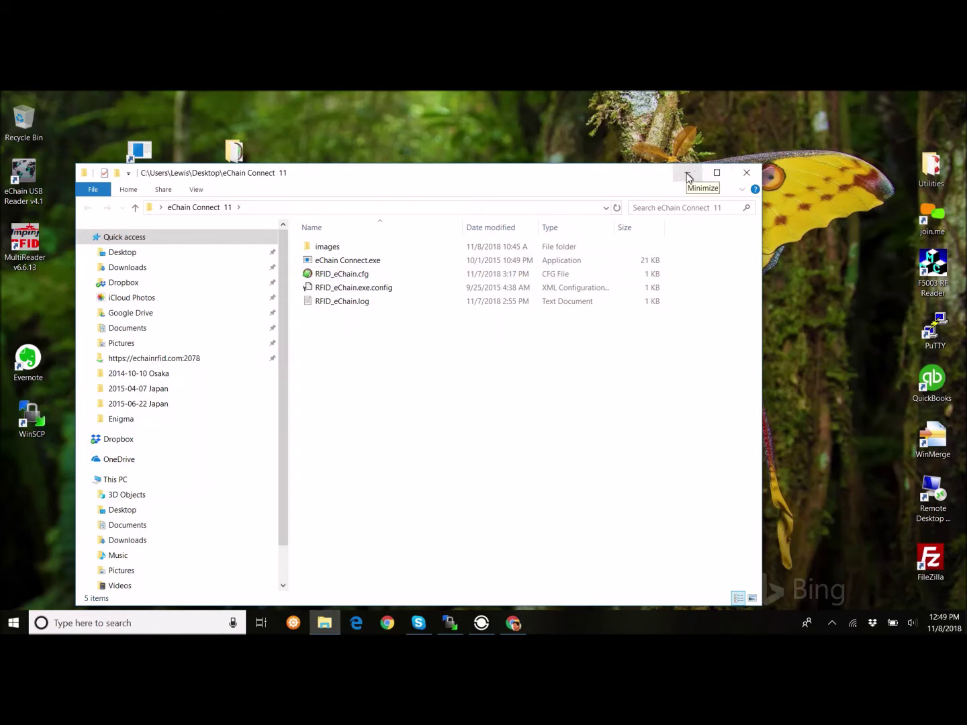
{"action": "left_click", "coordinate": [746, 173]}
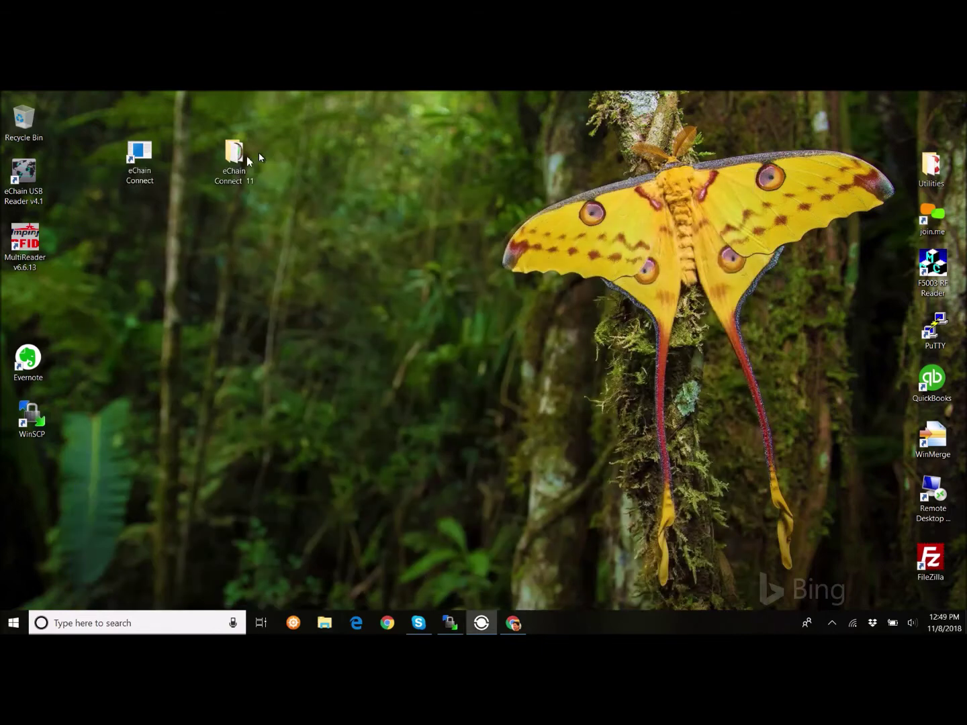
{"action": "double_click", "coordinate": [144, 157]}
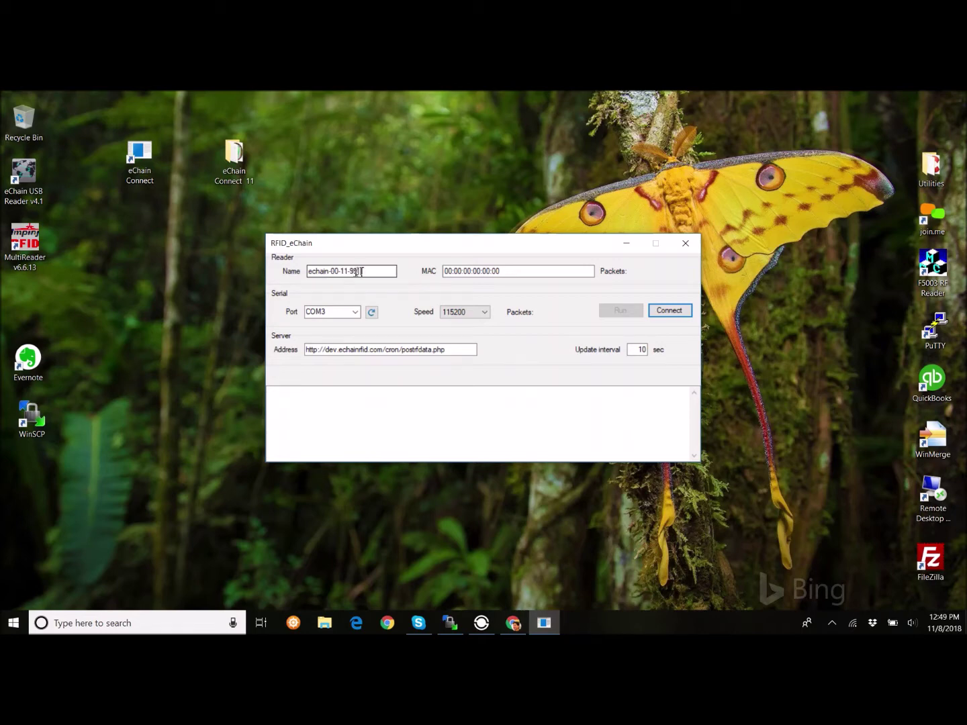
Step: Change the reader name's trailing 99 to 11, making it echain-00-11-11
{"action": "double_click", "coordinate": [335, 272]}
{"action": "left_click", "coordinate": [353, 271]}
{"action": "double_click", "coordinate": [353, 271]}
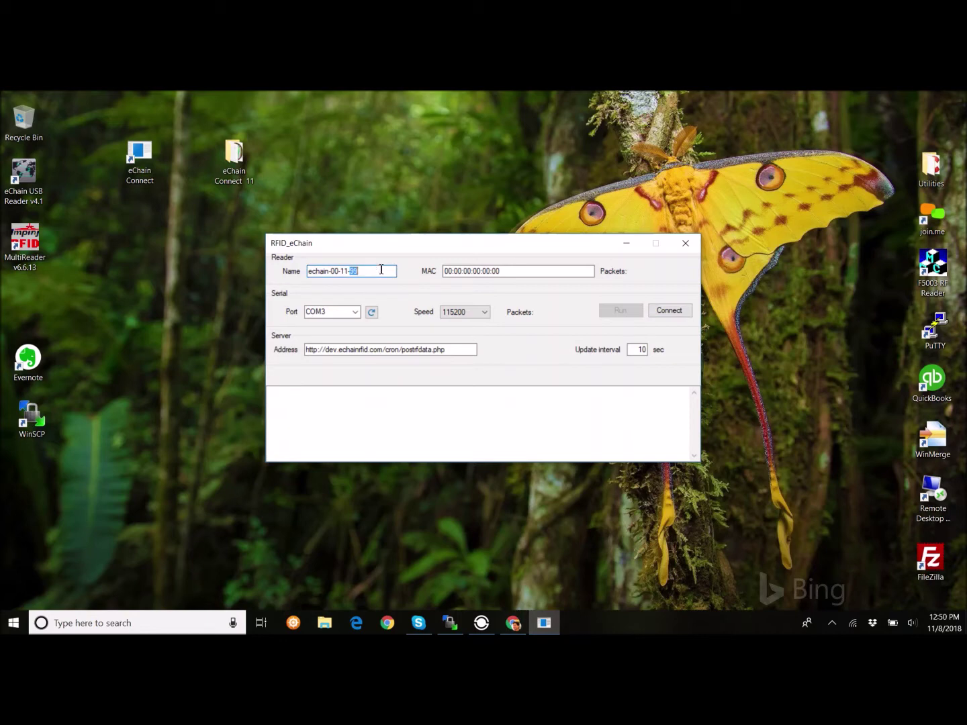
{"action": "type", "text": "11"}
{"action": "left_click", "coordinate": [476, 270]}
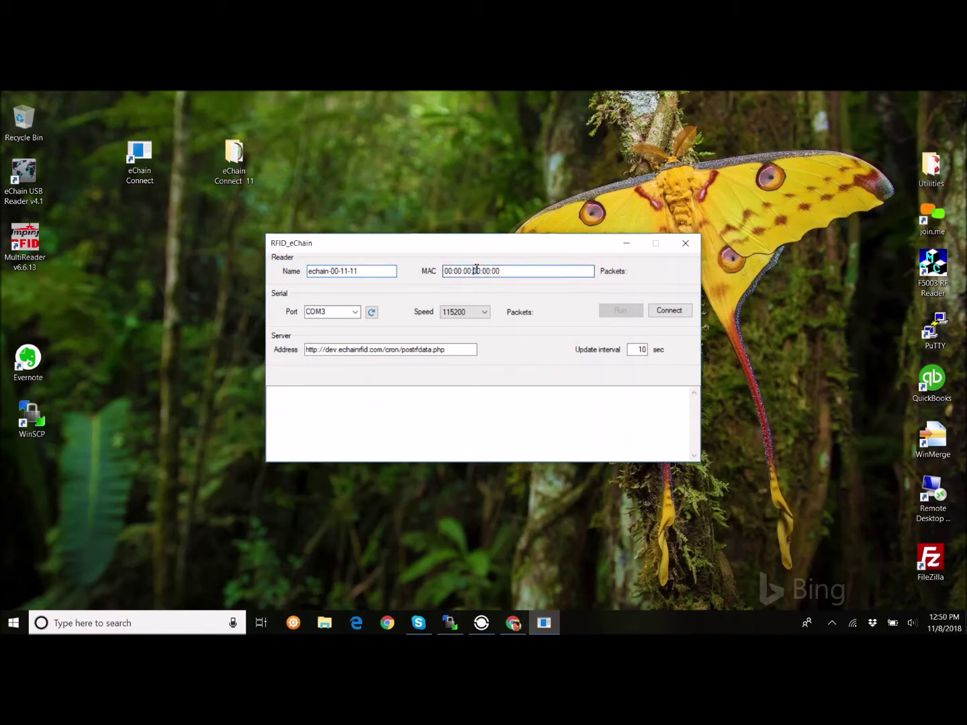
{"action": "double_click", "coordinate": [326, 313]}
{"action": "left_click", "coordinate": [329, 314]}
Step: Set the port to COM3 and select the postrfdata.php script name in the server address
{"action": "left_click", "coordinate": [355, 312]}
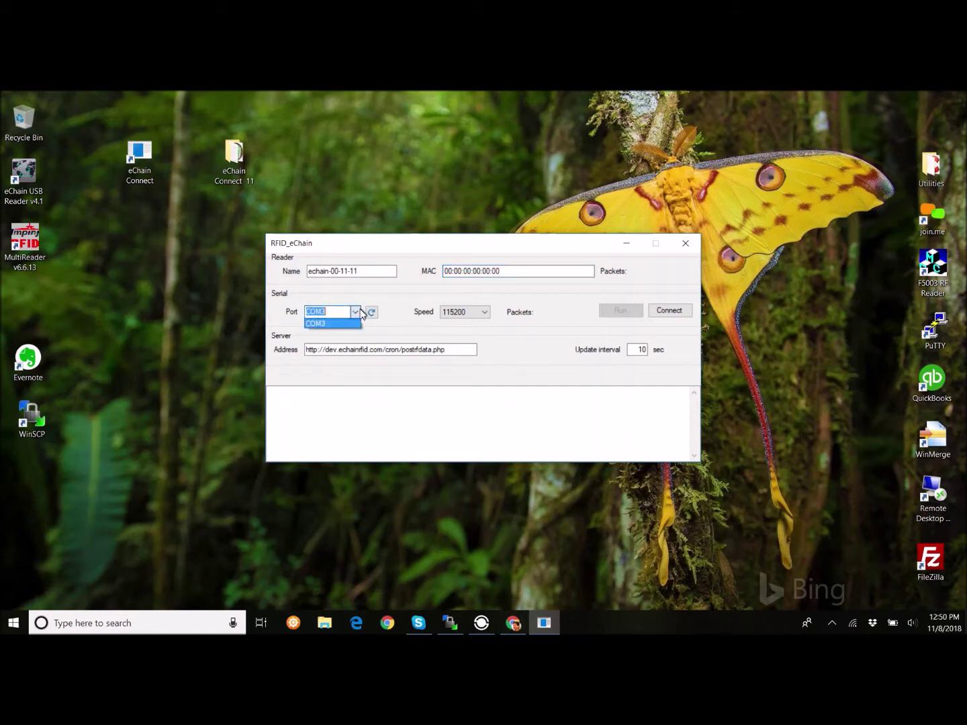
{"action": "left_click", "coordinate": [337, 323]}
{"action": "left_click_drag", "start_coordinate": [454, 350], "coordinate": [402, 350]}
{"action": "left_click", "coordinate": [420, 351]}
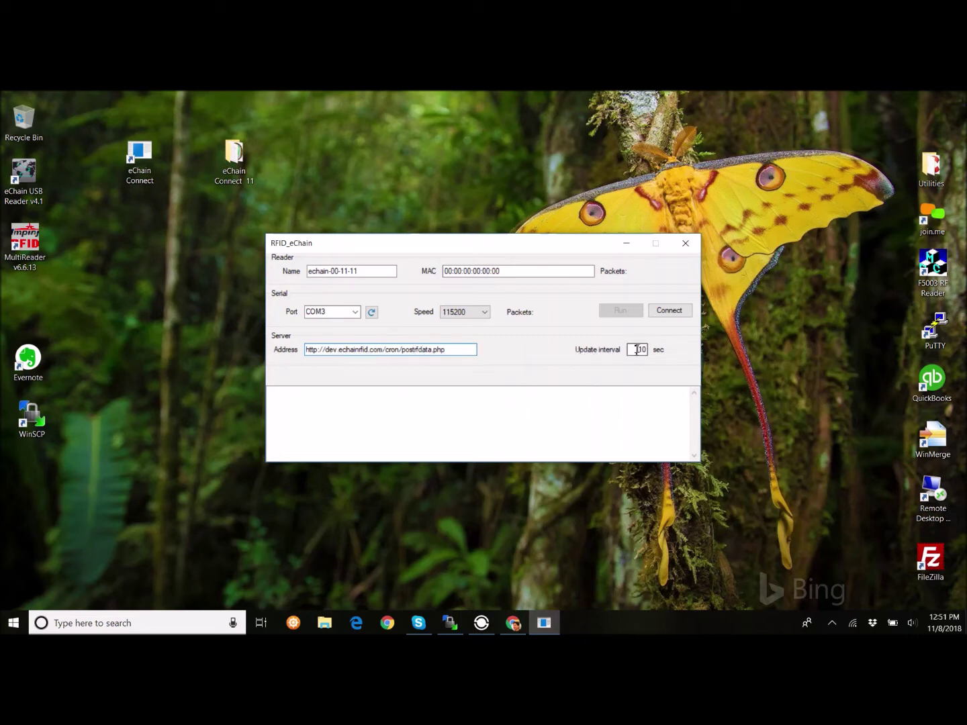
Step: Connect eChain Connect to the reader and run it to stream tag reads to the cloud
{"action": "left_click", "coordinate": [679, 312]}
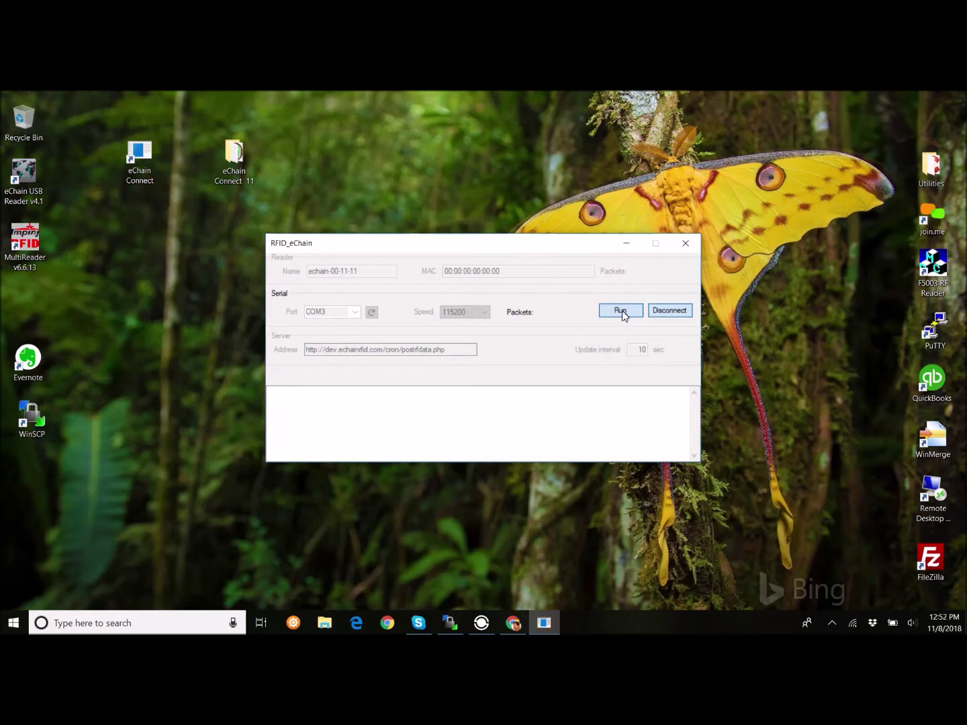
{"action": "left_click", "coordinate": [620, 310]}
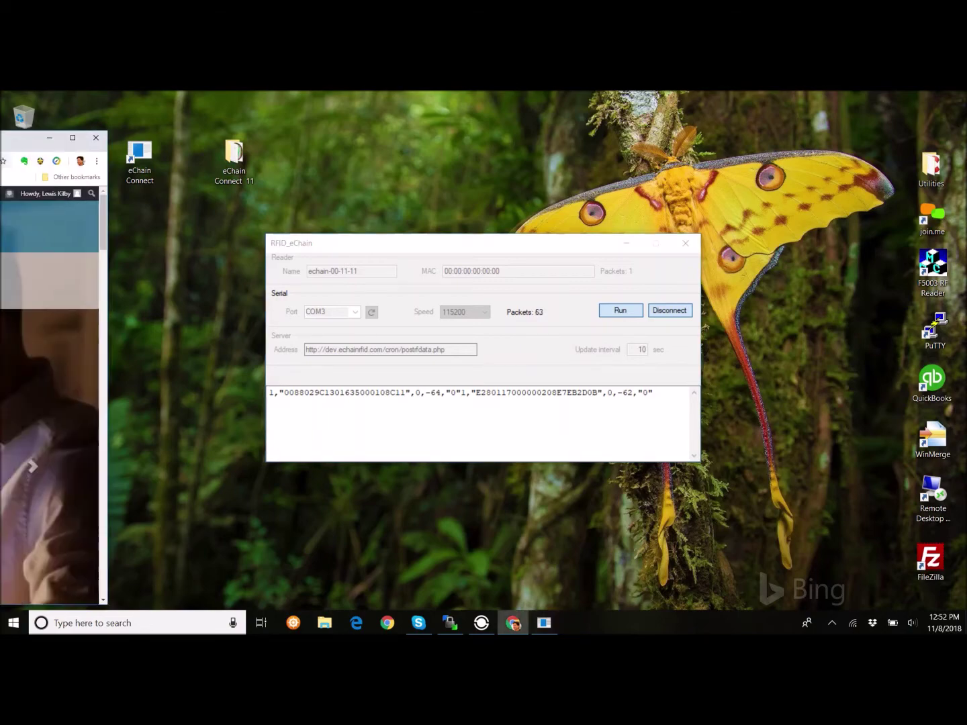
{"action": "left_click_drag", "start_coordinate": [0, 149], "coordinate": [487, 111]}
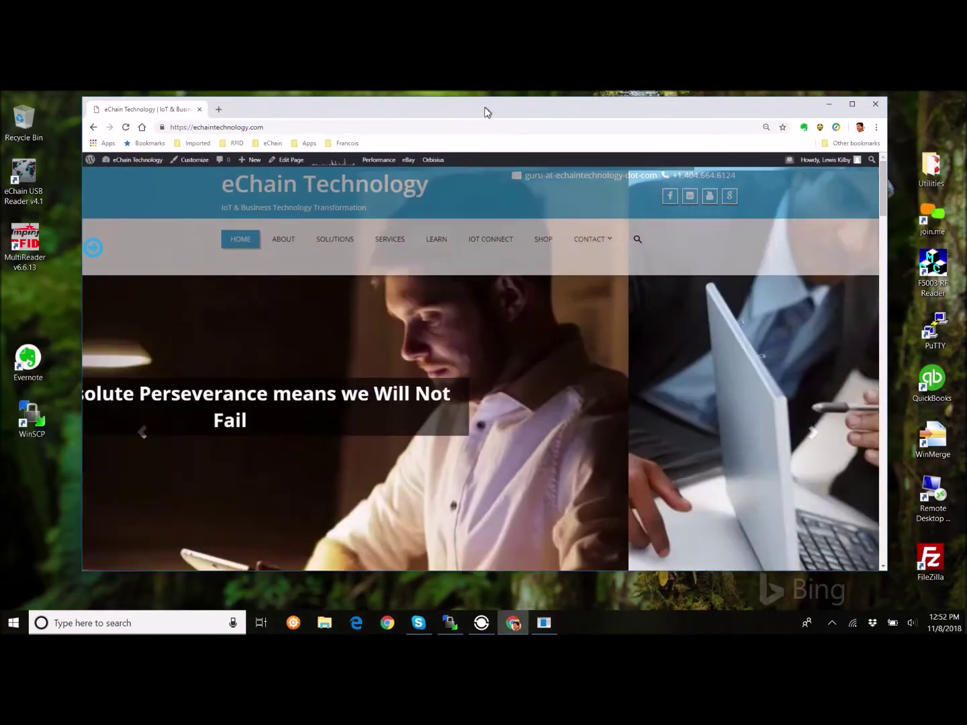
Step: Maximize Chrome, open the IoT Cloud Connect page and scroll to Raw Streaming Data
{"action": "left_click", "coordinate": [849, 106]}
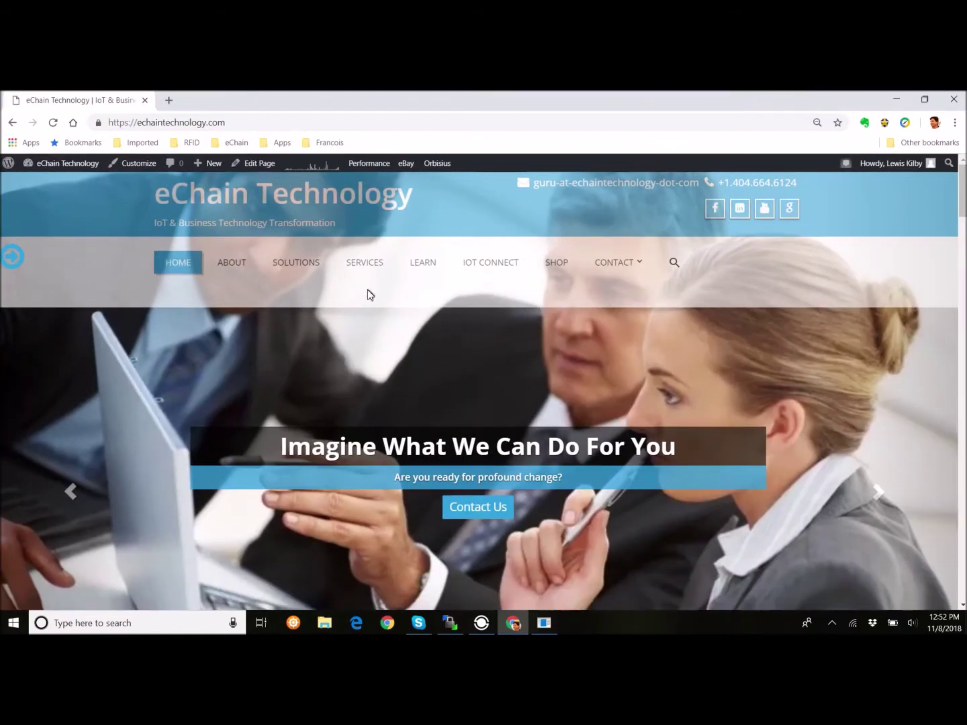
{"action": "left_click", "coordinate": [496, 266]}
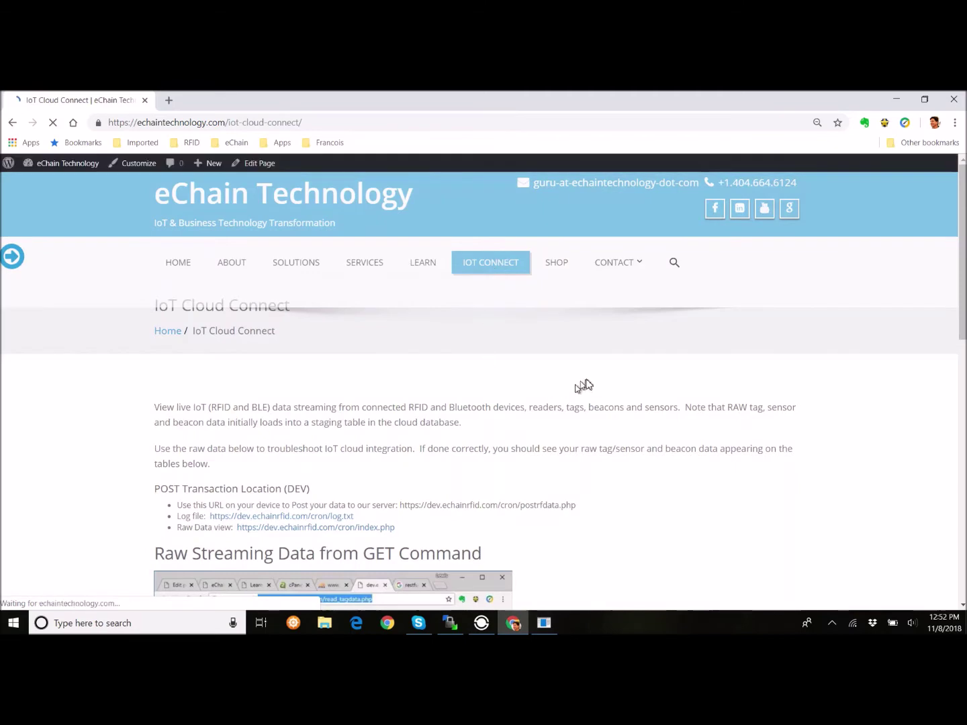
{"action": "scroll", "coordinate": [601, 403], "scroll_direction": "down", "scroll_amount": 3}
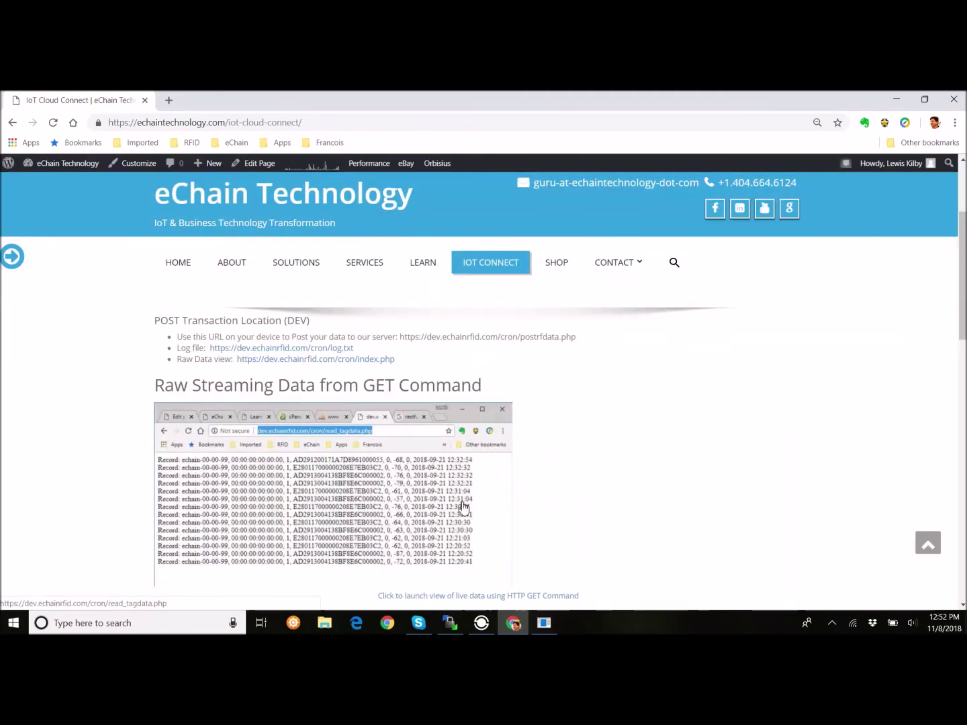
{"action": "scroll", "coordinate": [537, 459], "scroll_direction": "down", "scroll_amount": 1}
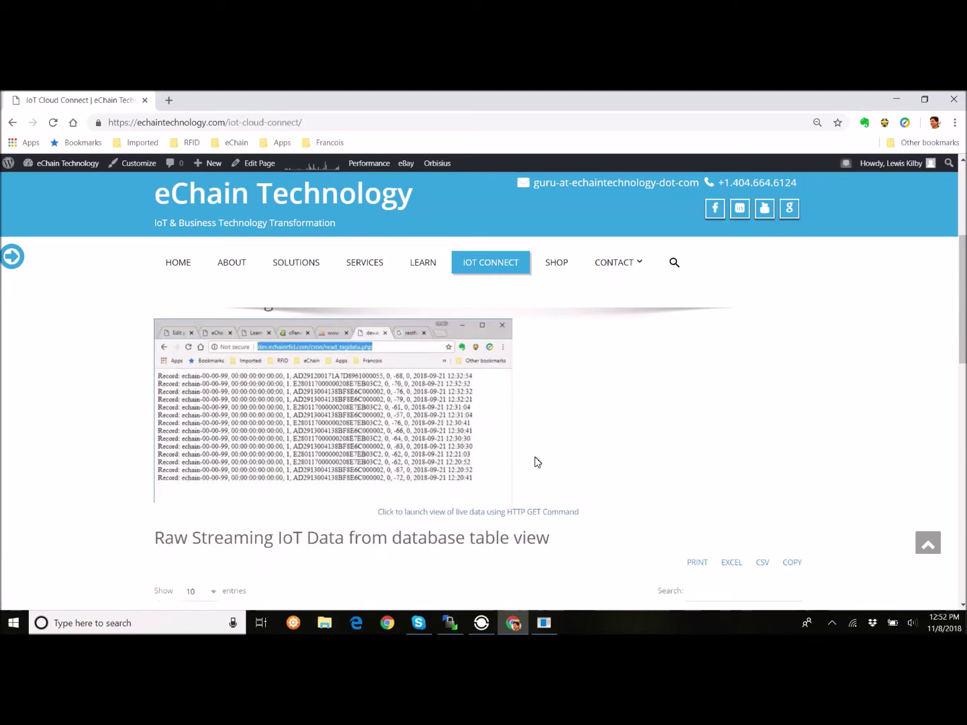
{"action": "scroll", "coordinate": [534, 461], "scroll_direction": "up", "scroll_amount": 1}
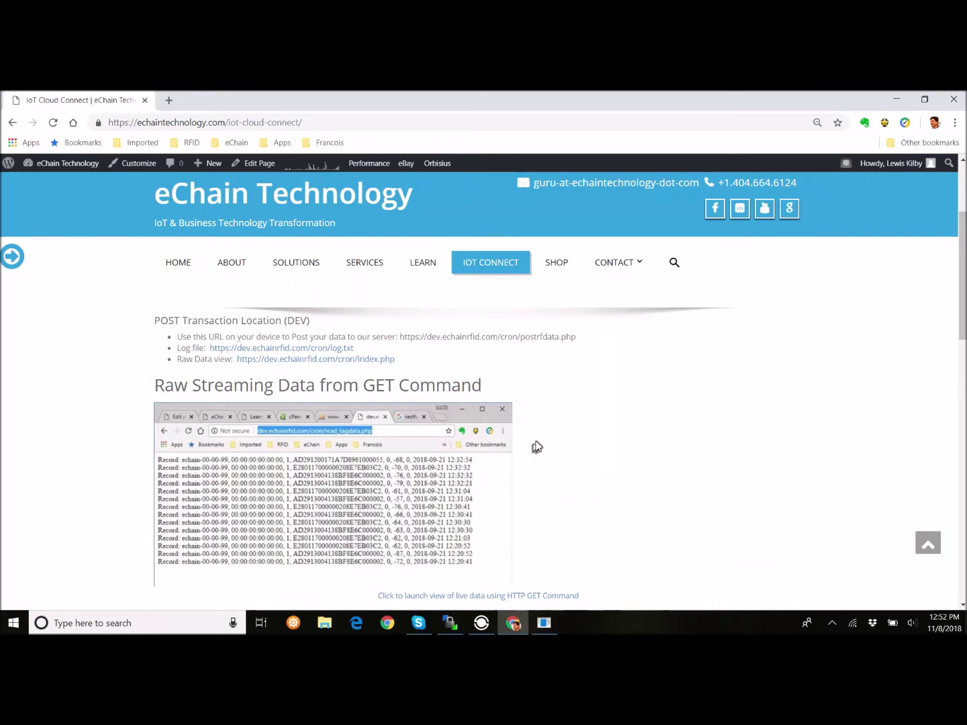
{"action": "scroll", "coordinate": [541, 441], "scroll_direction": "down", "scroll_amount": 1}
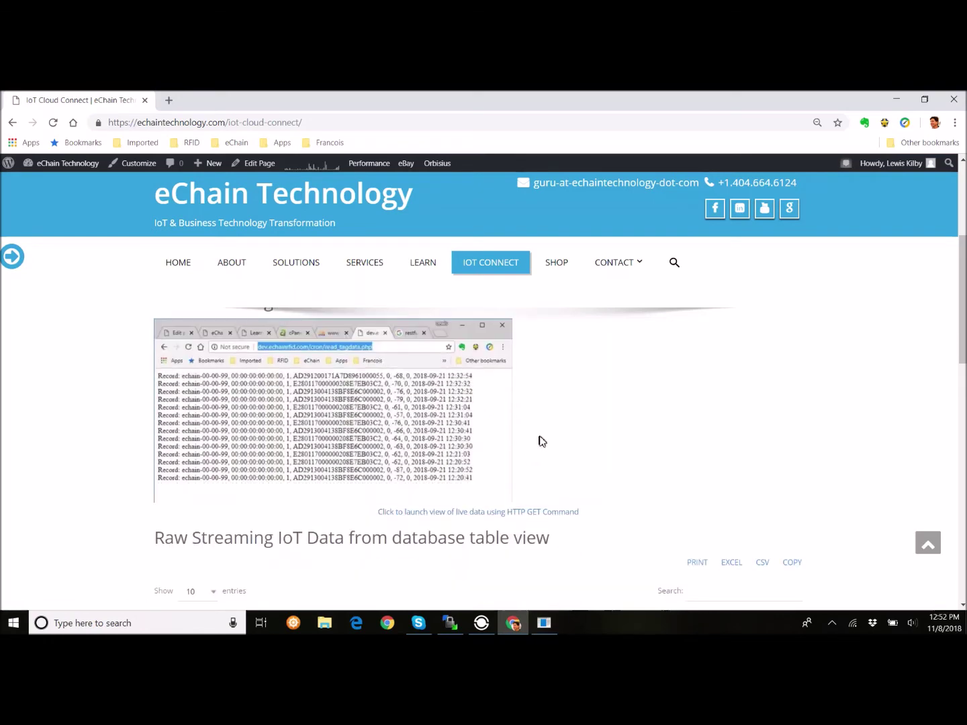
Step: Open the live read_tagdata.php records and check the newest echain-00-11-11 tag ID against eChain Connect
{"action": "left_click", "coordinate": [472, 513]}
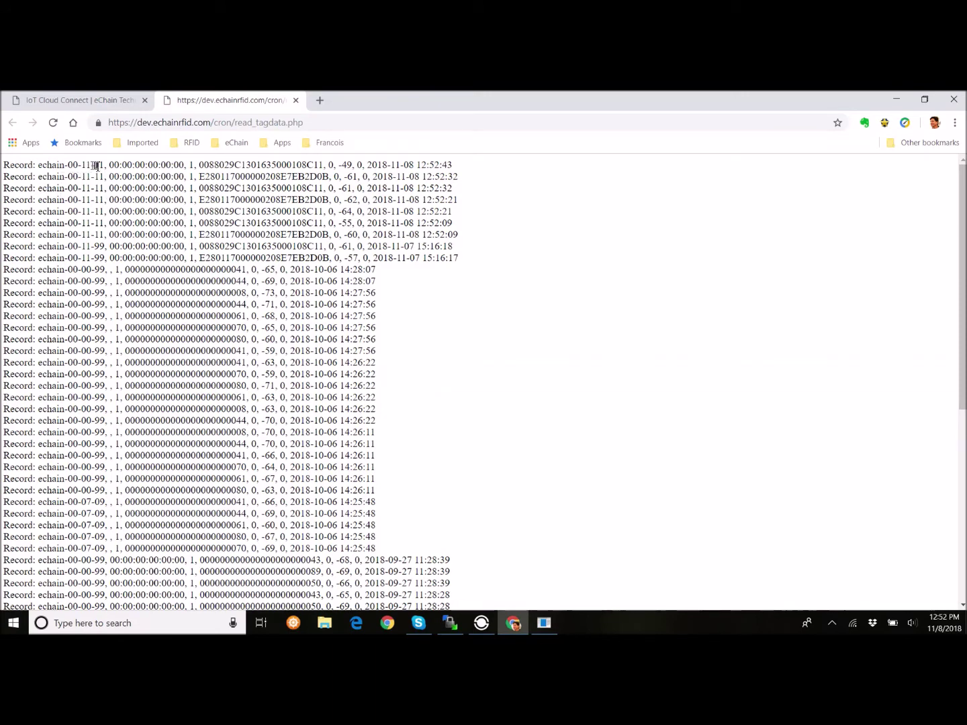
{"action": "left_click", "coordinate": [545, 623]}
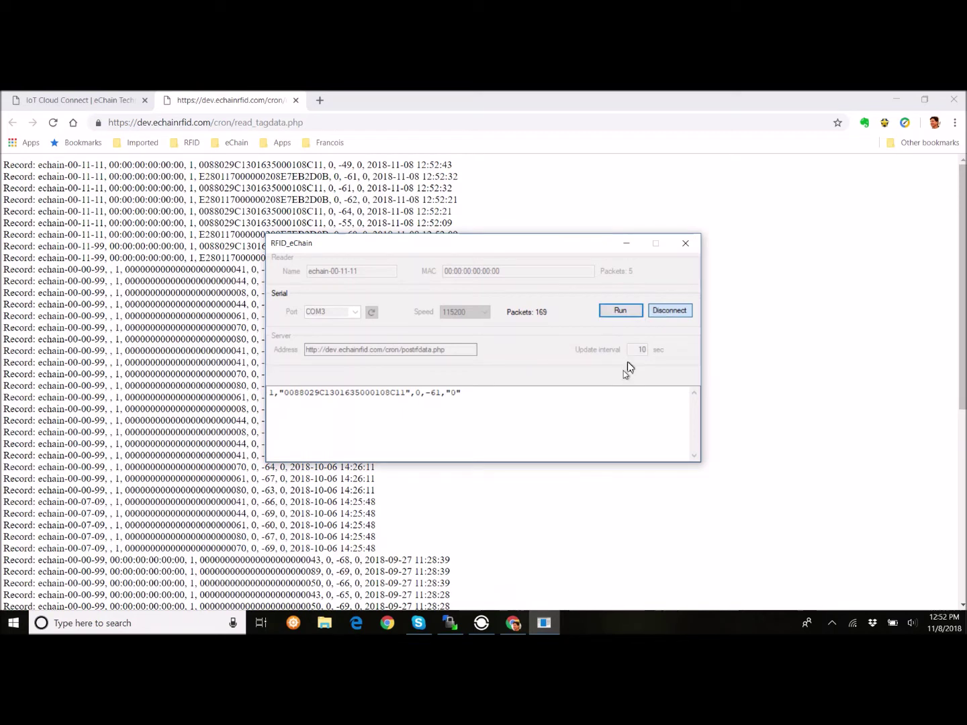
{"action": "left_click", "coordinate": [265, 100]}
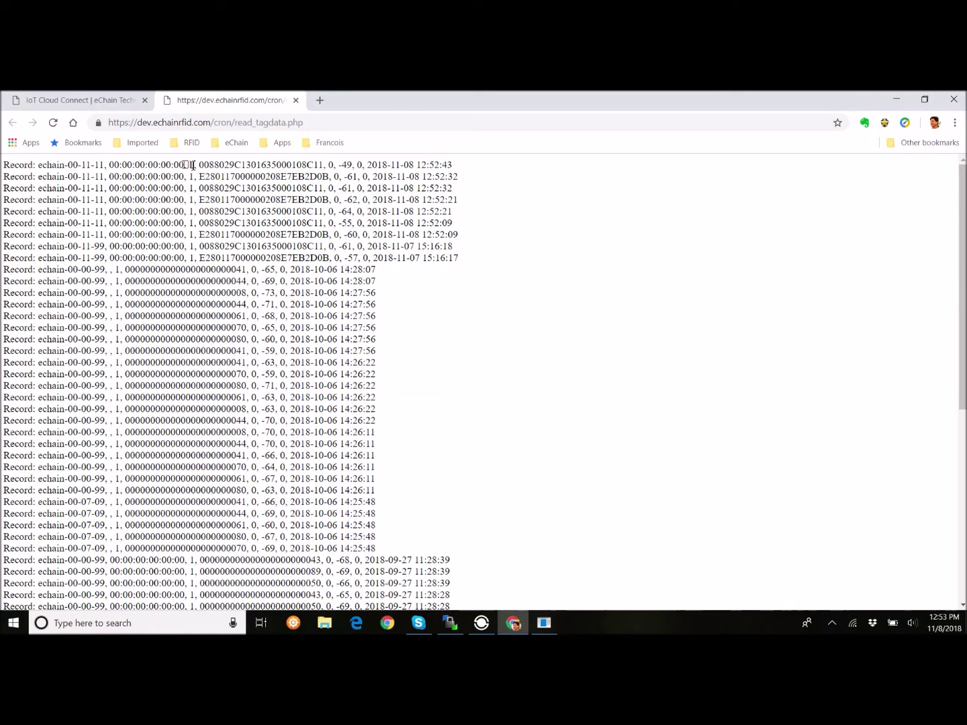
{"action": "left_click_drag", "start_coordinate": [199, 166], "coordinate": [317, 164]}
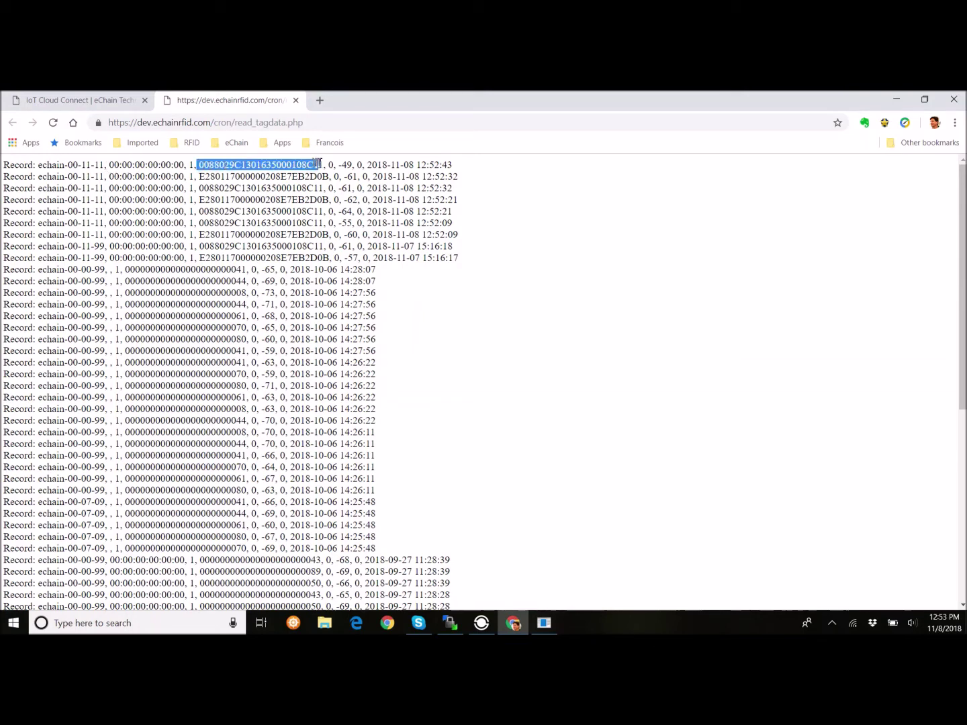
{"action": "left_click", "coordinate": [335, 164]}
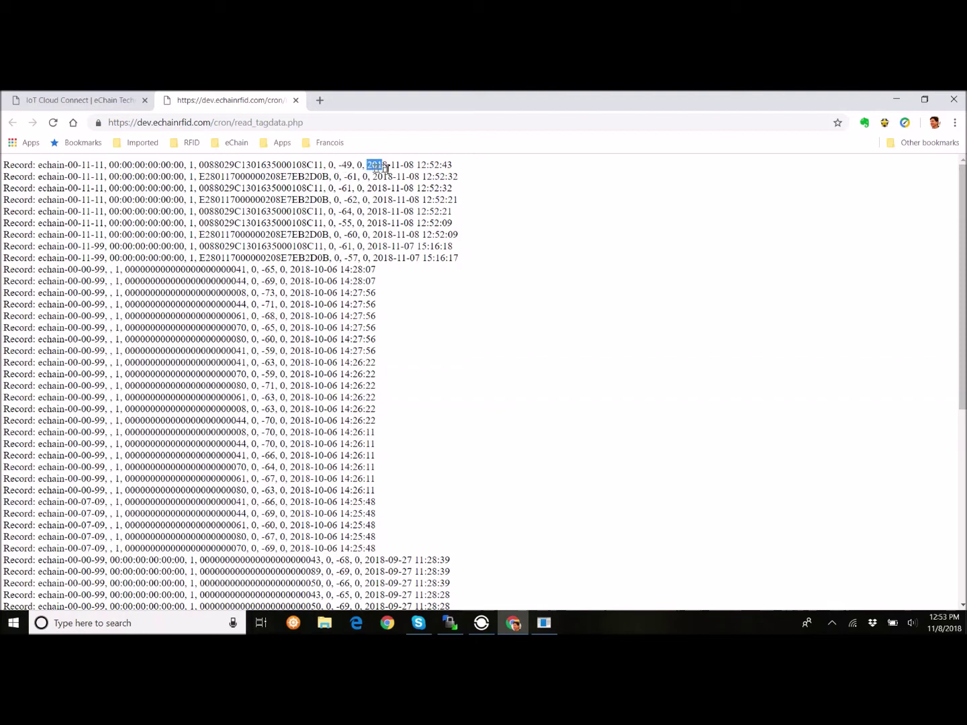
Step: Return to IoT Cloud Connect and scroll through the 70-entry Raw Streaming IoT Data table
{"action": "left_click", "coordinate": [296, 100]}
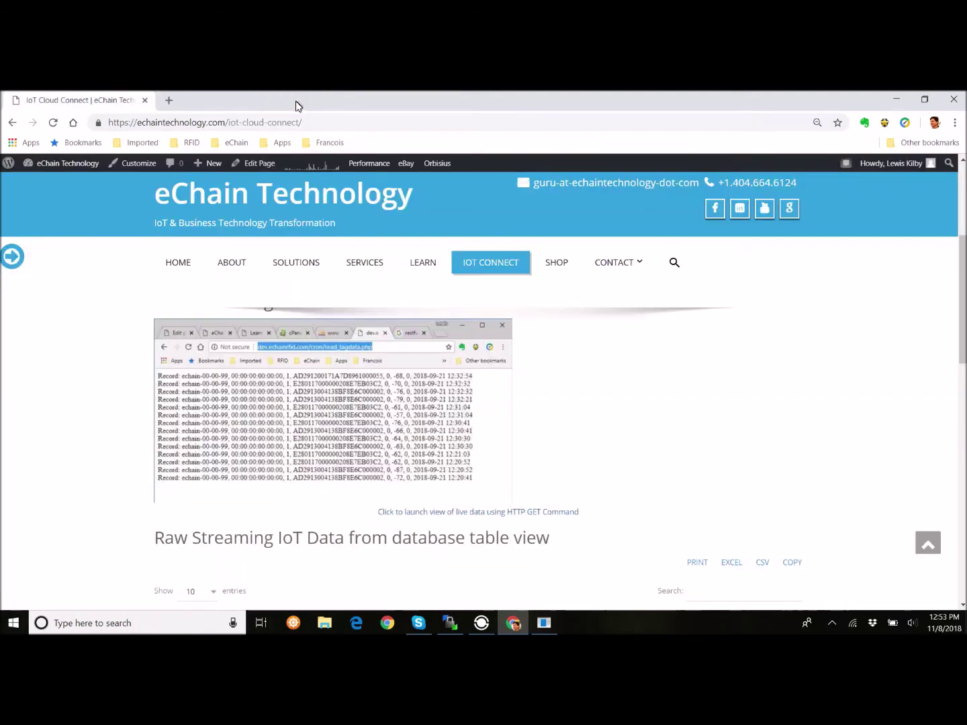
{"action": "scroll", "coordinate": [567, 423], "scroll_direction": "down", "scroll_amount": 4}
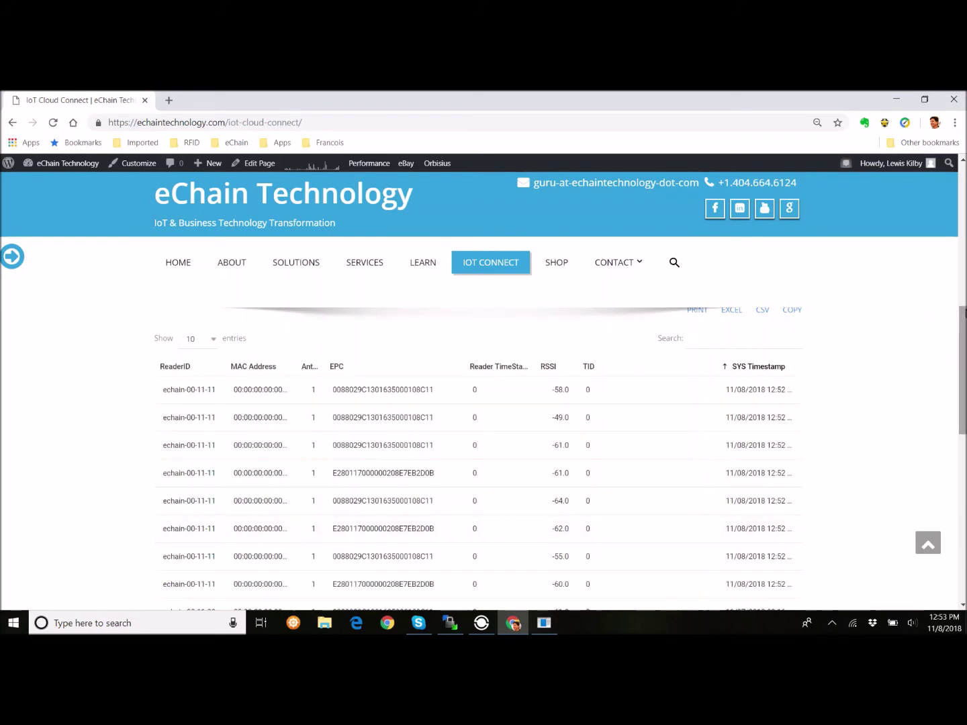
{"action": "scroll", "coordinate": [962, 369], "scroll_direction": "down", "scroll_amount": 1}
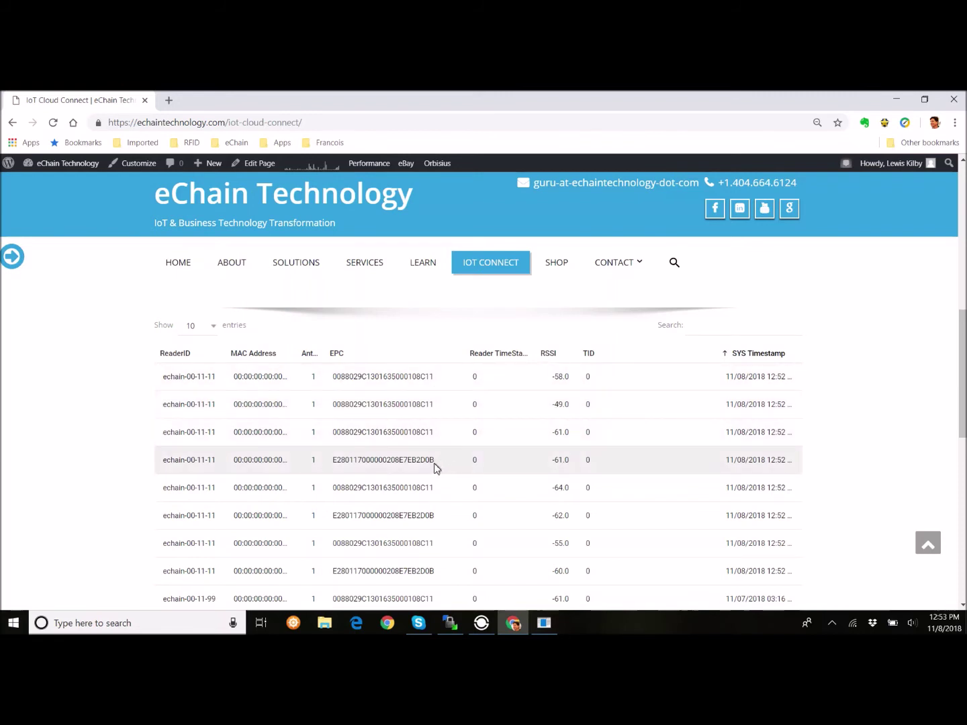
{"action": "scroll", "coordinate": [443, 470], "scroll_direction": "down", "scroll_amount": 1}
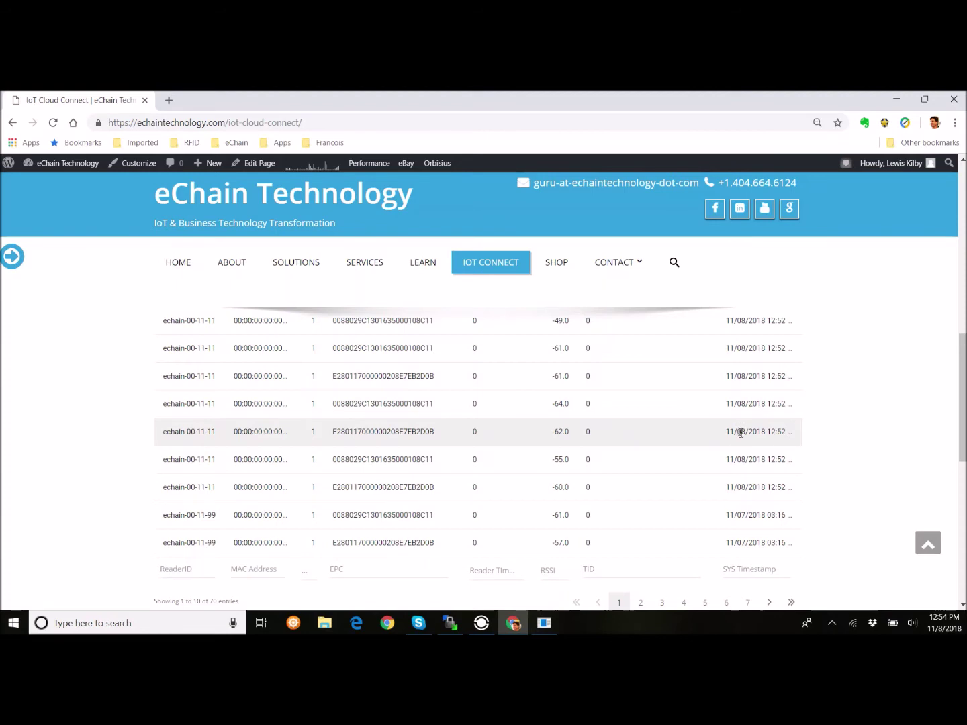
{"action": "scroll", "coordinate": [742, 436], "scroll_direction": "up", "scroll_amount": 2}
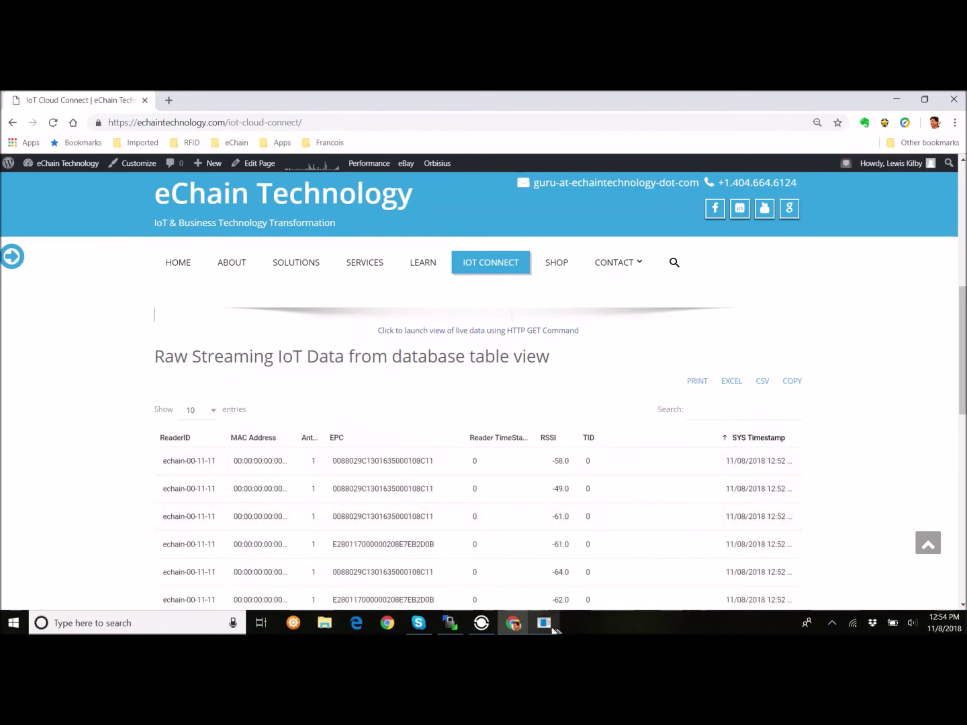
{"action": "mouse_move", "coordinate": [545, 627]}
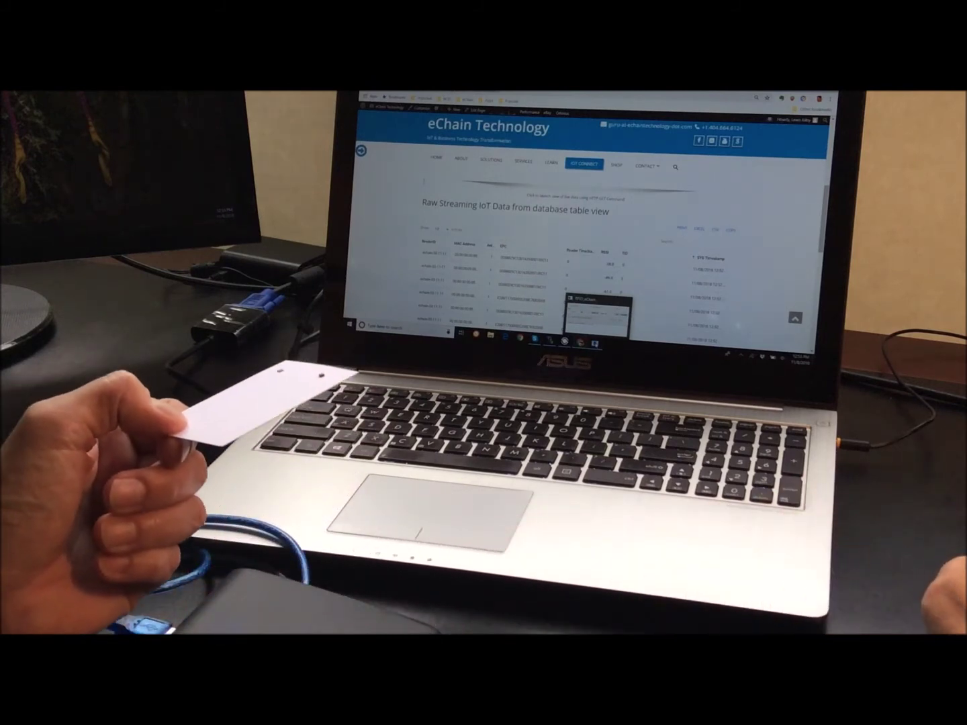
Step: Bring the RFID_eChain reader window to the front from its taskbar preview
{"action": "left_click", "coordinate": [593, 305]}
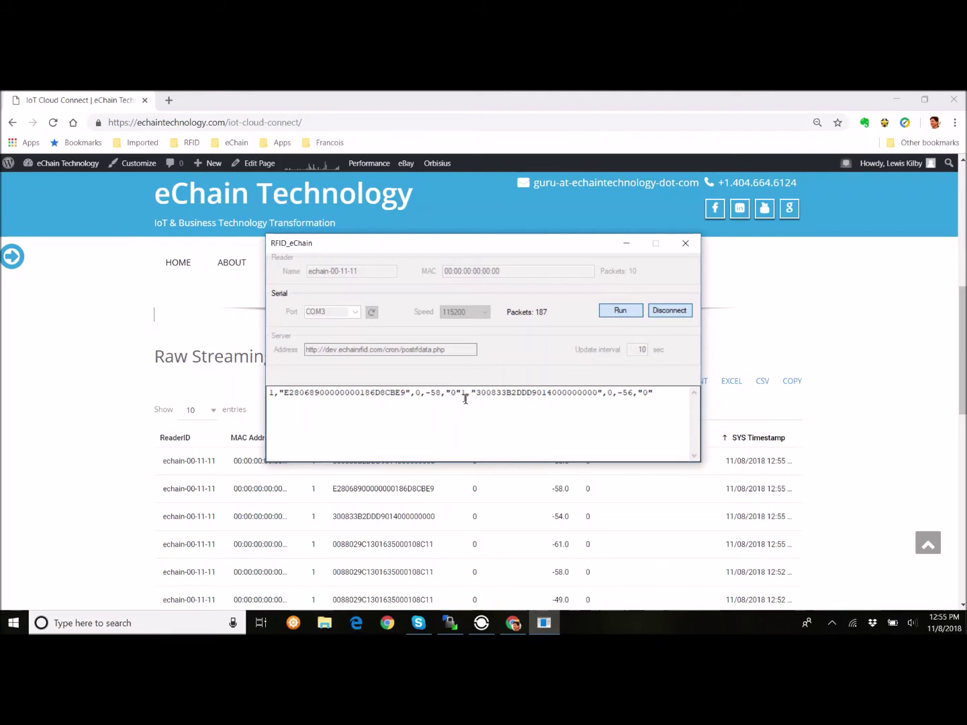
Step: Bring the IoT Connect data table with the newest 12:56 tag reads in front of RFID_eChain
{"action": "left_click", "coordinate": [94, 102]}
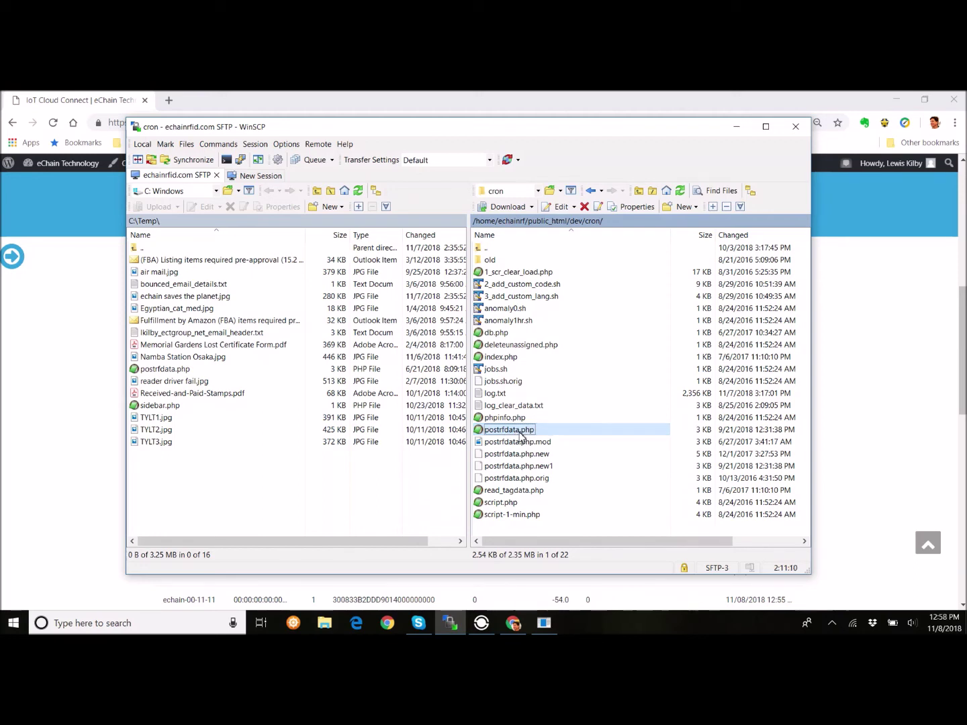
Step: Read through postrfdata.php, the ASSET_TAG_DATA insert script, in WinSCP's editor, then close it
{"action": "double_click", "coordinate": [519, 431]}
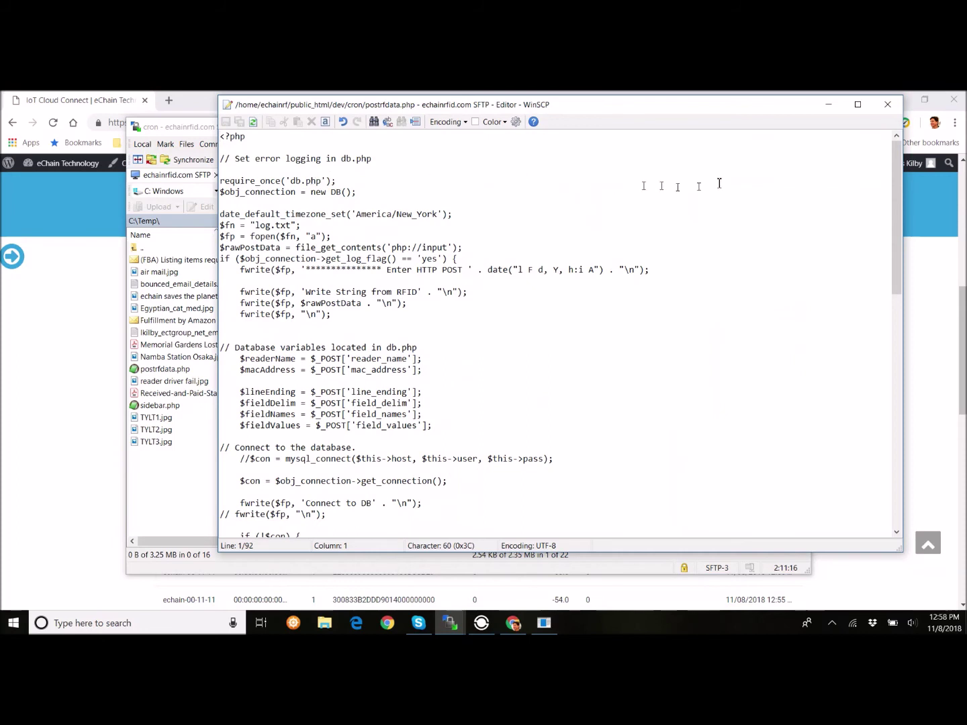
{"action": "left_click_drag", "start_coordinate": [898, 178], "coordinate": [899, 182]}
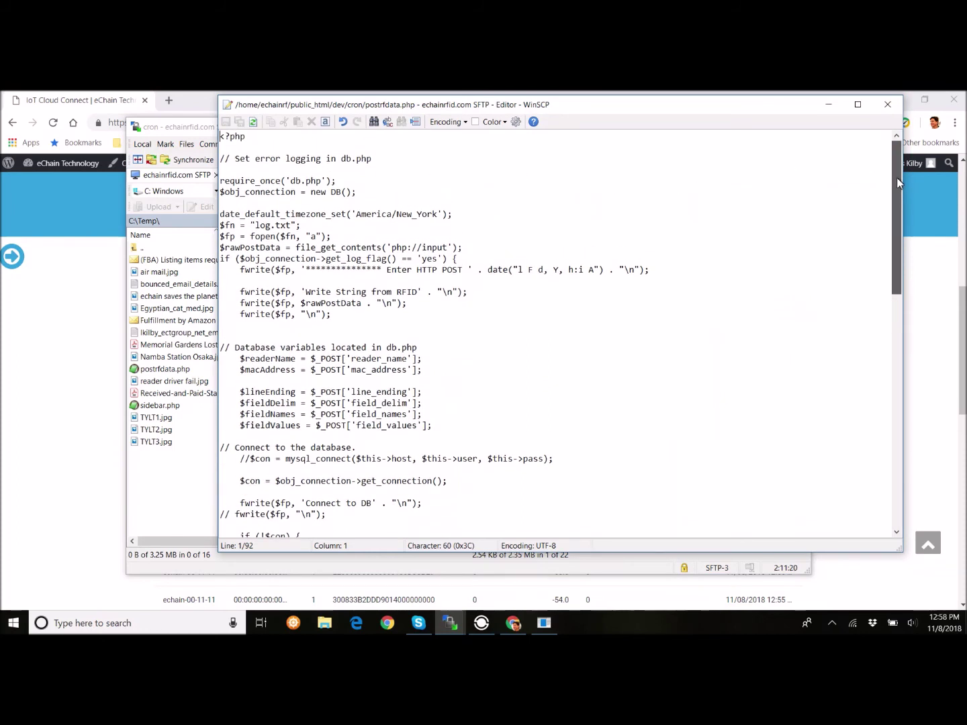
{"action": "left_click_drag", "start_coordinate": [897, 176], "coordinate": [896, 187]}
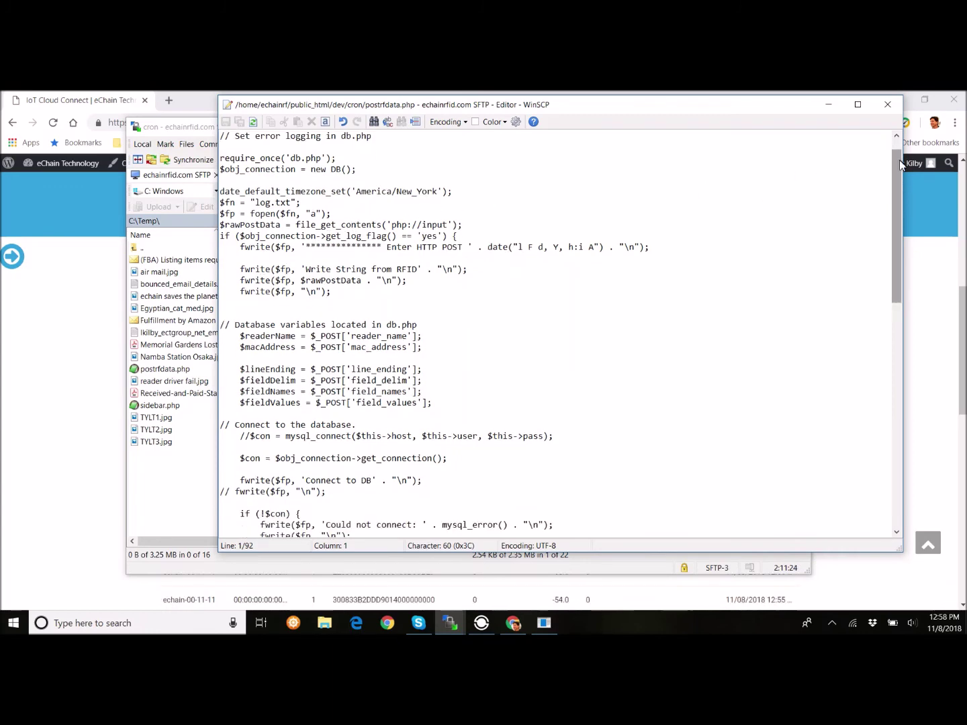
{"action": "left_click_drag", "start_coordinate": [899, 159], "coordinate": [906, 364]}
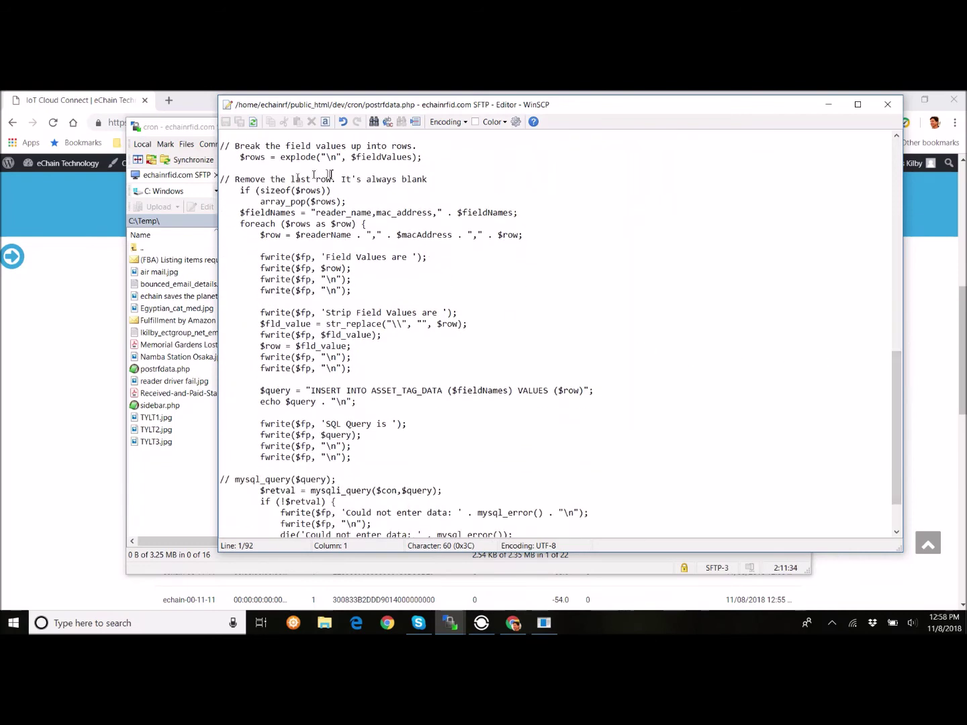
{"action": "left_click_drag", "start_coordinate": [900, 386], "coordinate": [904, 410]}
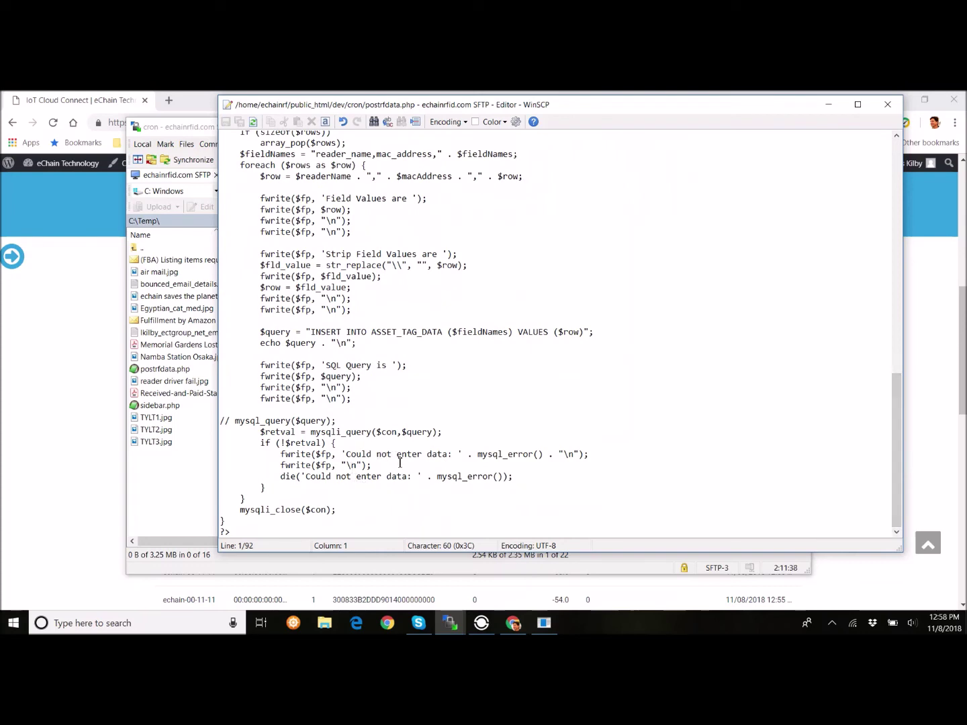
{"action": "left_click", "coordinate": [889, 107]}
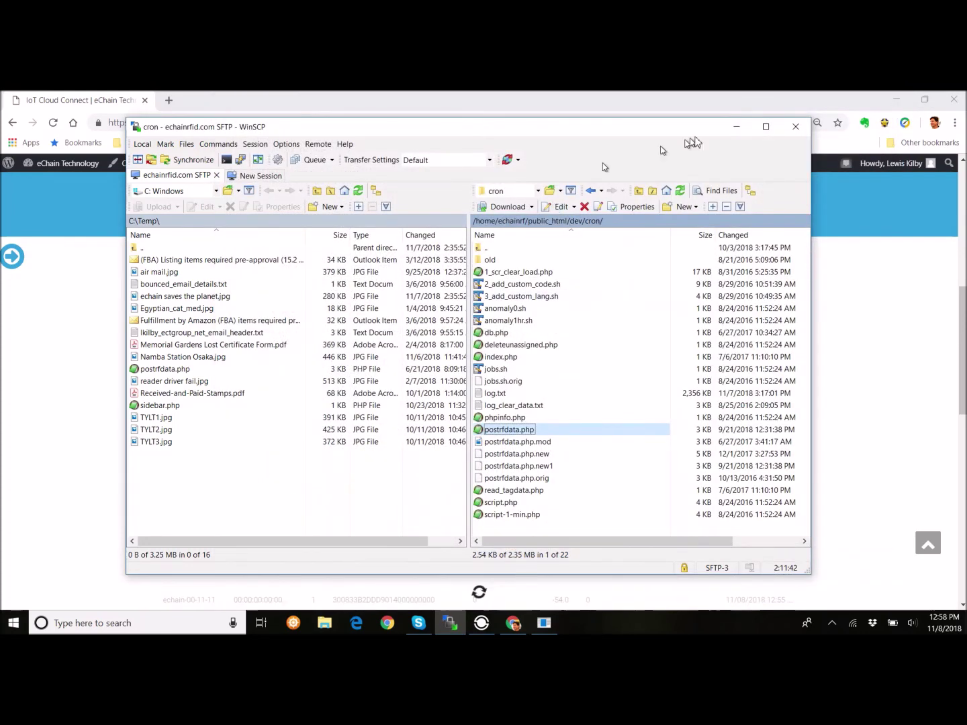
Step: Minimize WinSCP and reload the IoT Connect page to fetch the latest tag data
{"action": "left_click", "coordinate": [736, 127]}
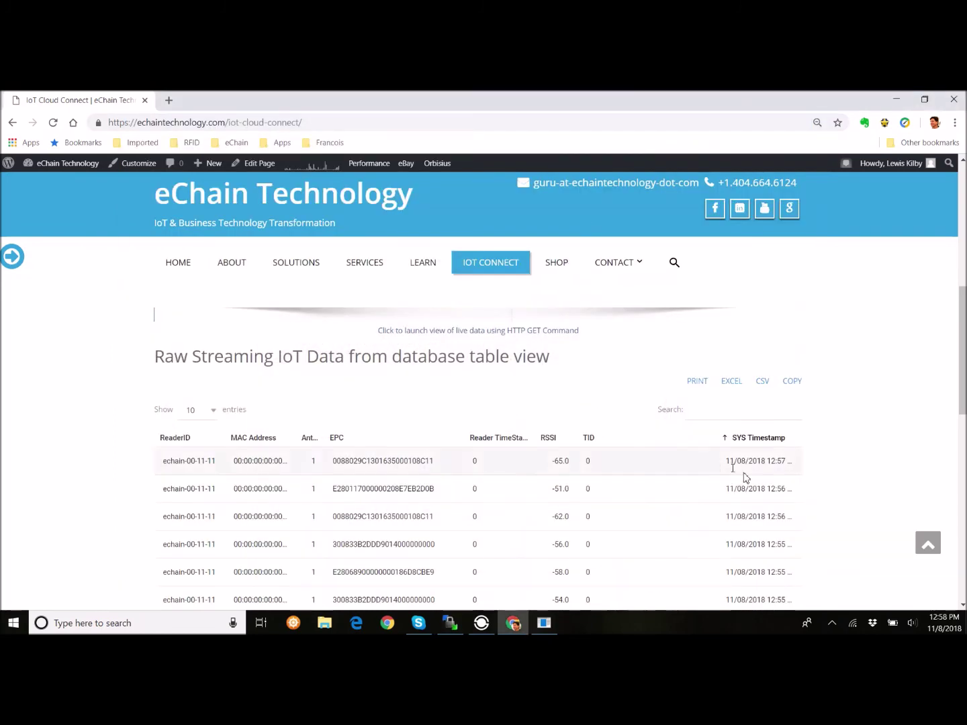
{"action": "key", "text": "F5"}
{"action": "scroll", "coordinate": [682, 410], "scroll_direction": "down", "scroll_amount": 2}
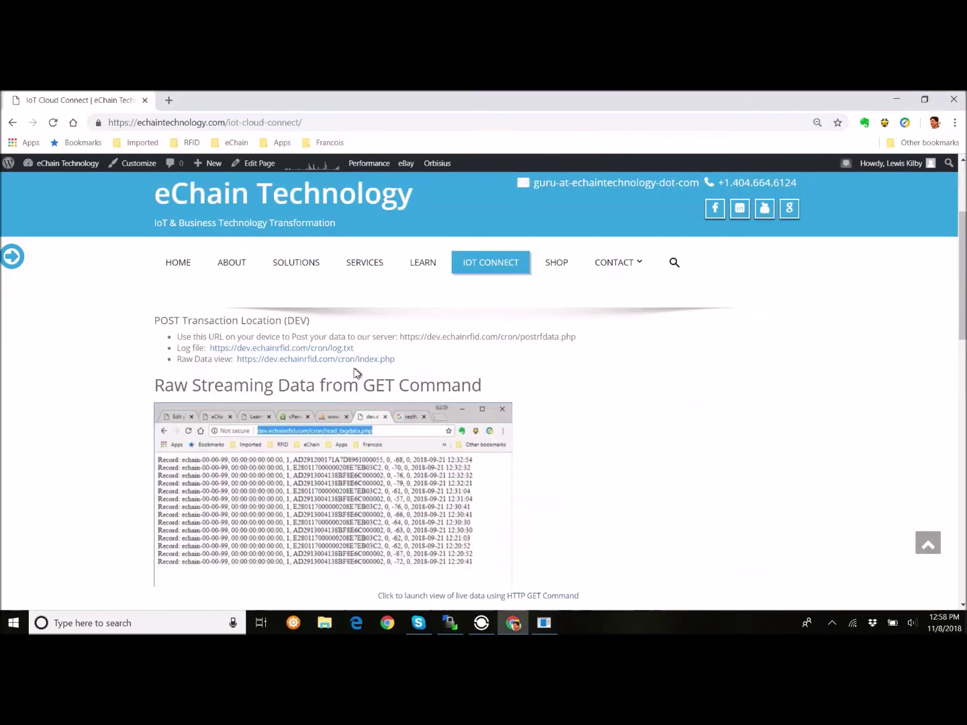
{"action": "scroll", "coordinate": [296, 368], "scroll_direction": "up", "scroll_amount": 1}
{"action": "scroll", "coordinate": [268, 380], "scroll_direction": "down", "scroll_amount": 1}
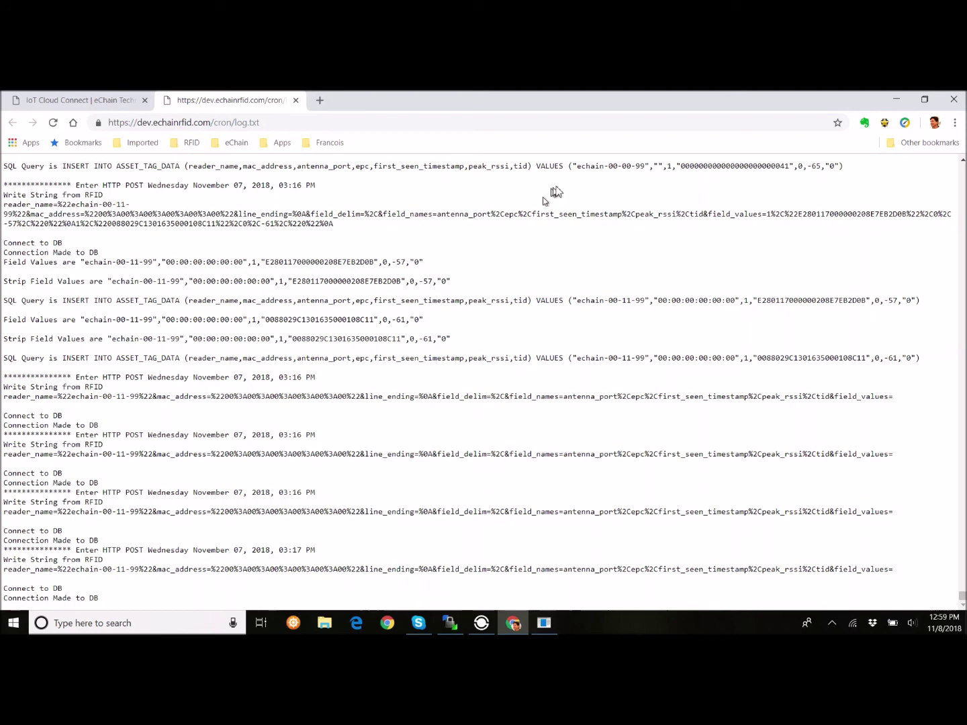
Step: Close Chrome, leaving only the RFID_eChain reader window on the desktop
{"action": "left_click", "coordinate": [945, 102]}
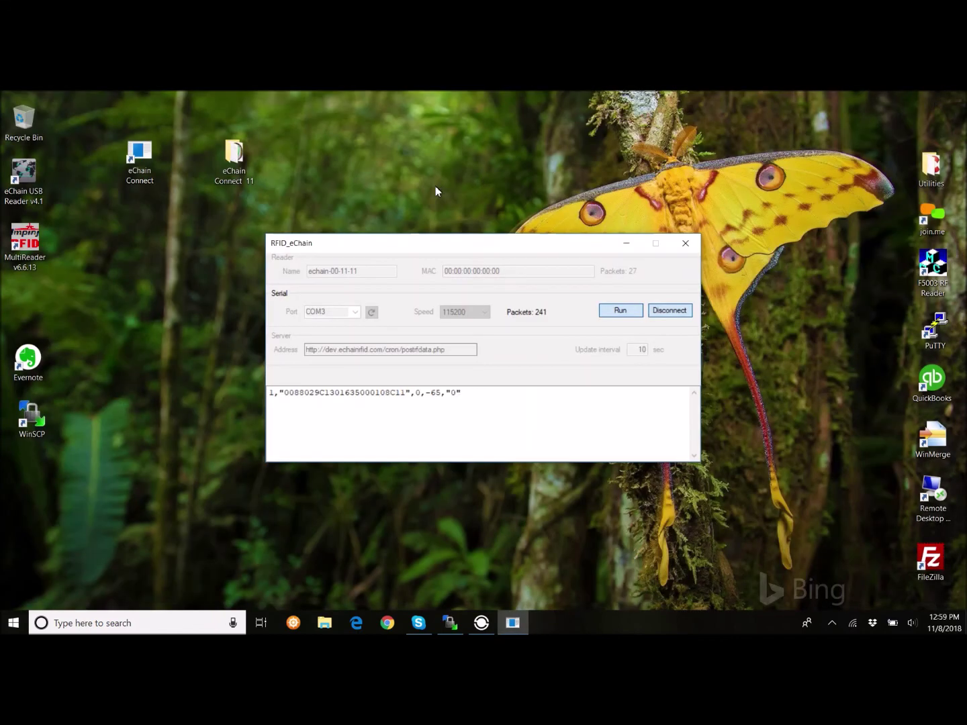